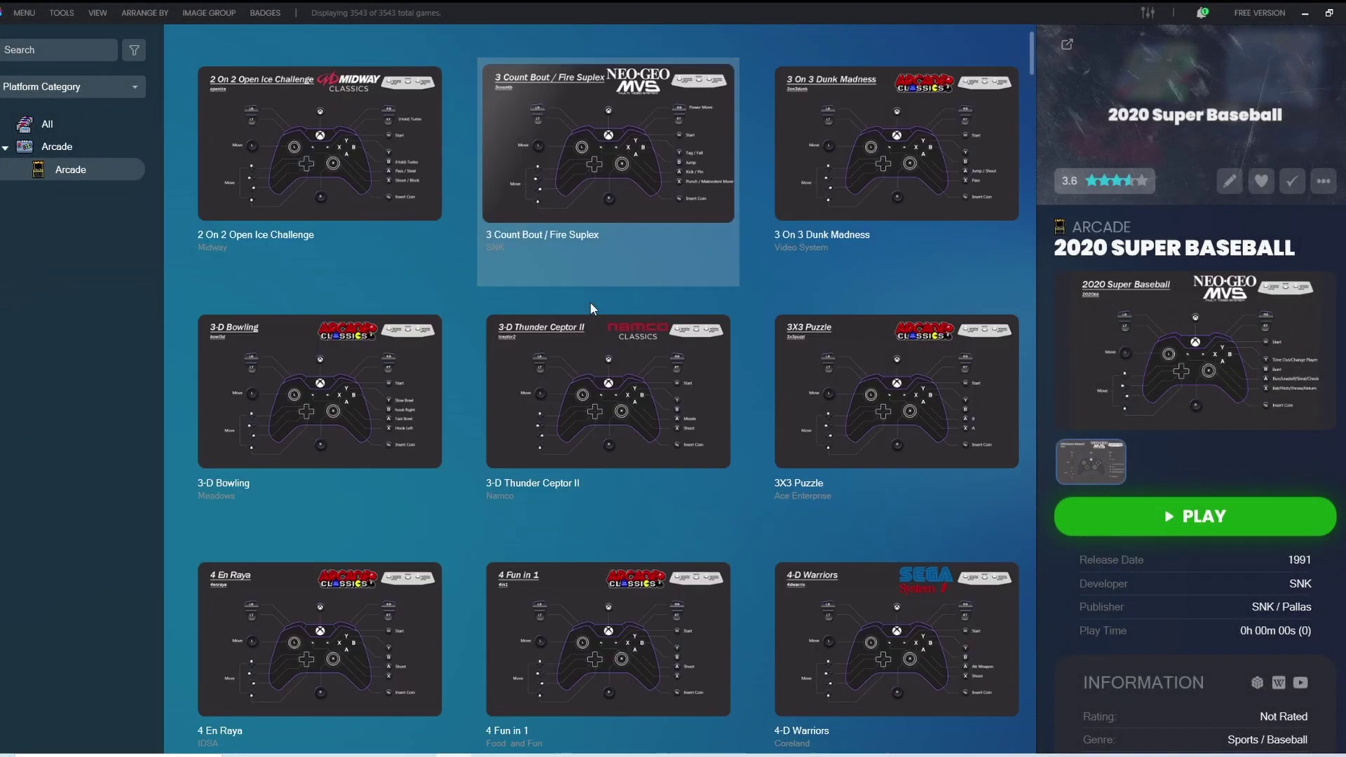
Step: Browse the Arcade platform's games and their controller layout images, returning to the start of the list
scroll(591, 302, down, 9)
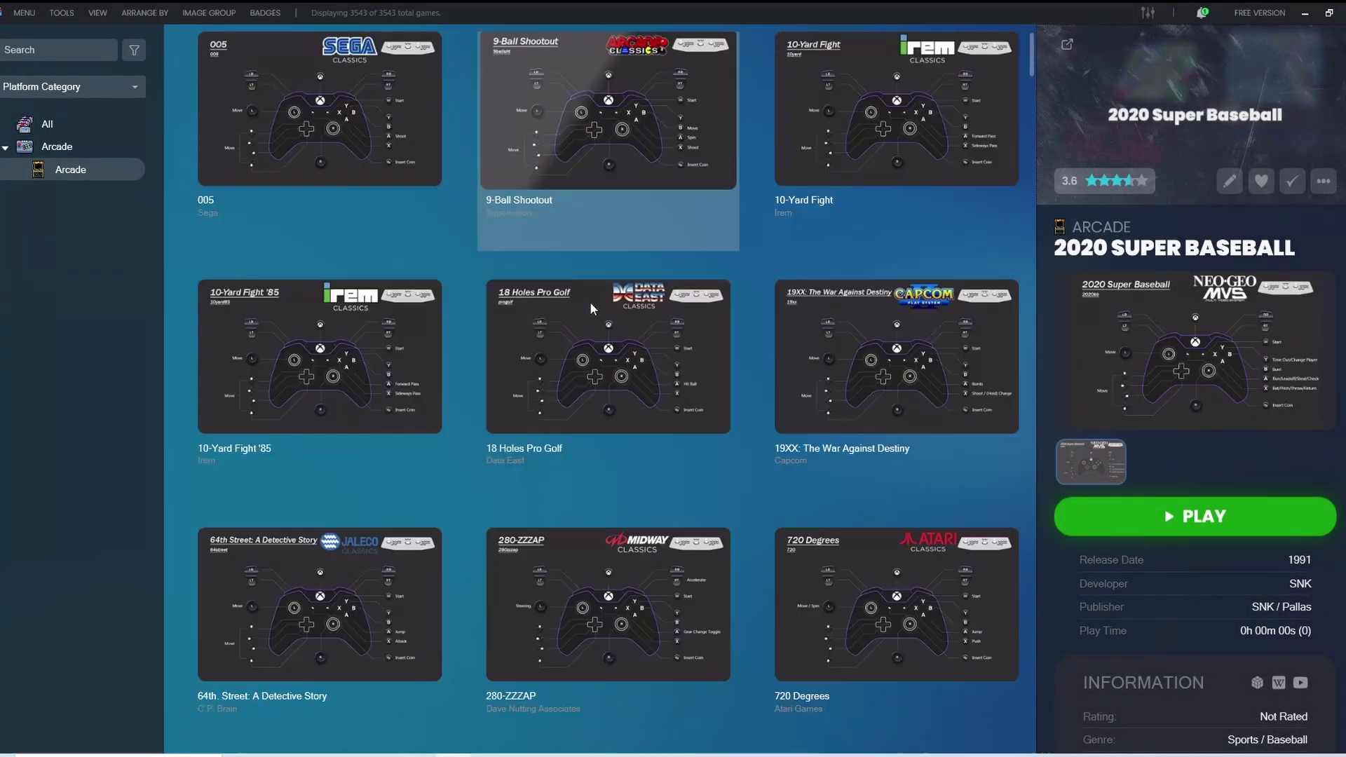
scroll(589, 302, down, 13)
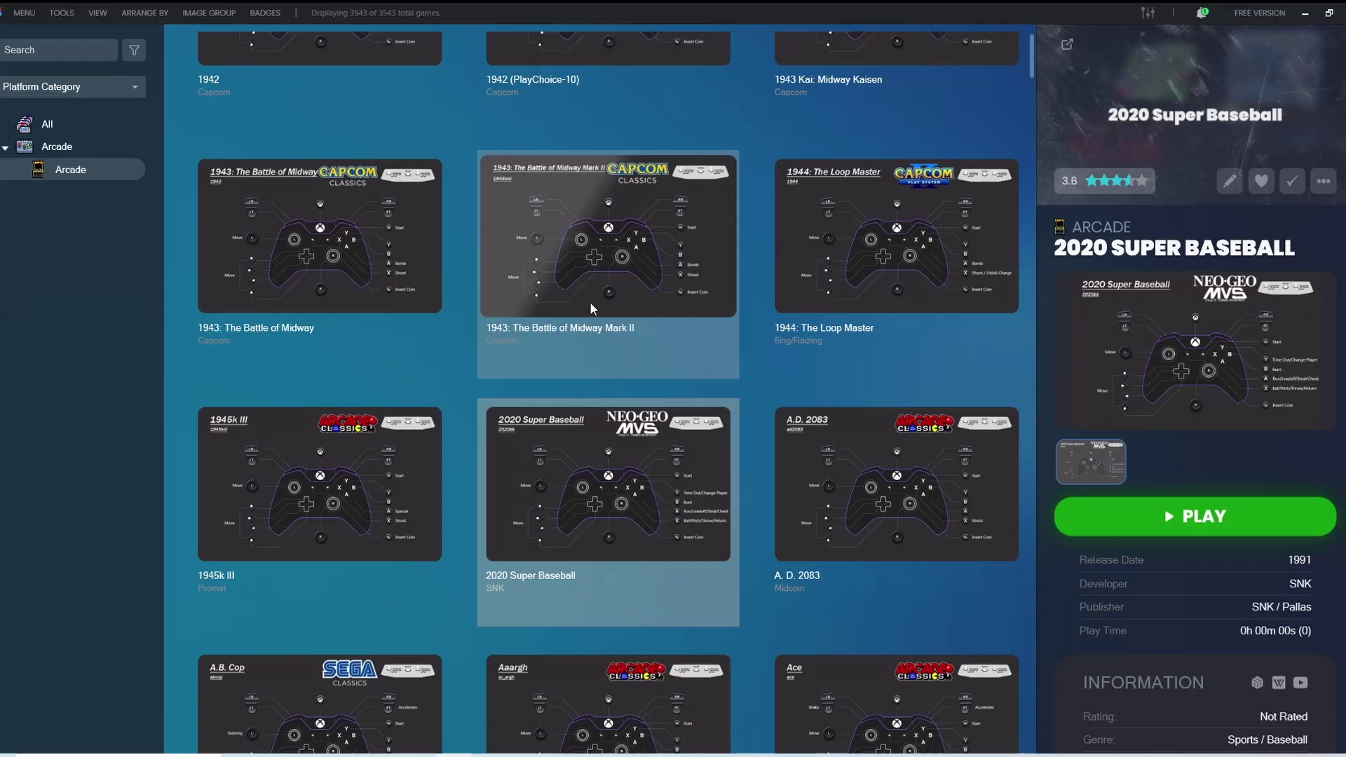
scroll(590, 302, down, 9)
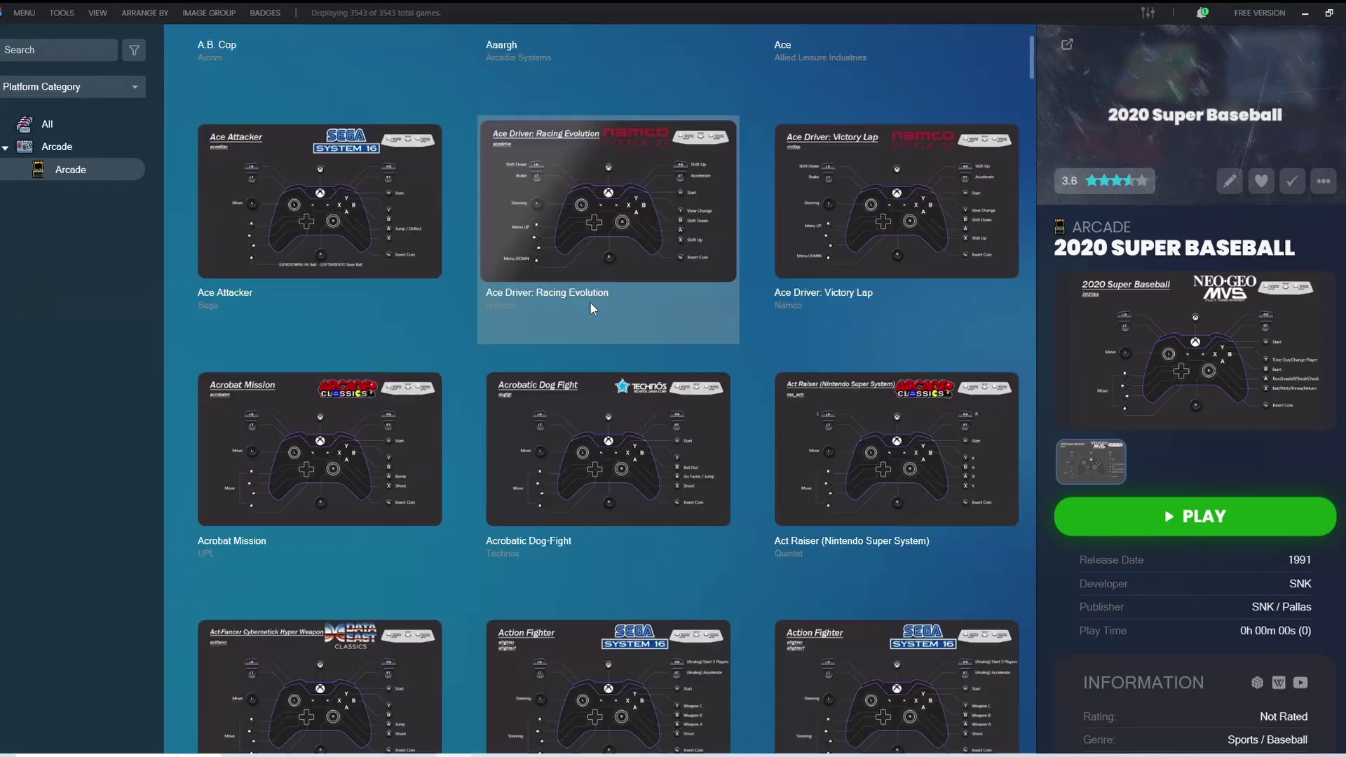
scroll(590, 301, down, 6)
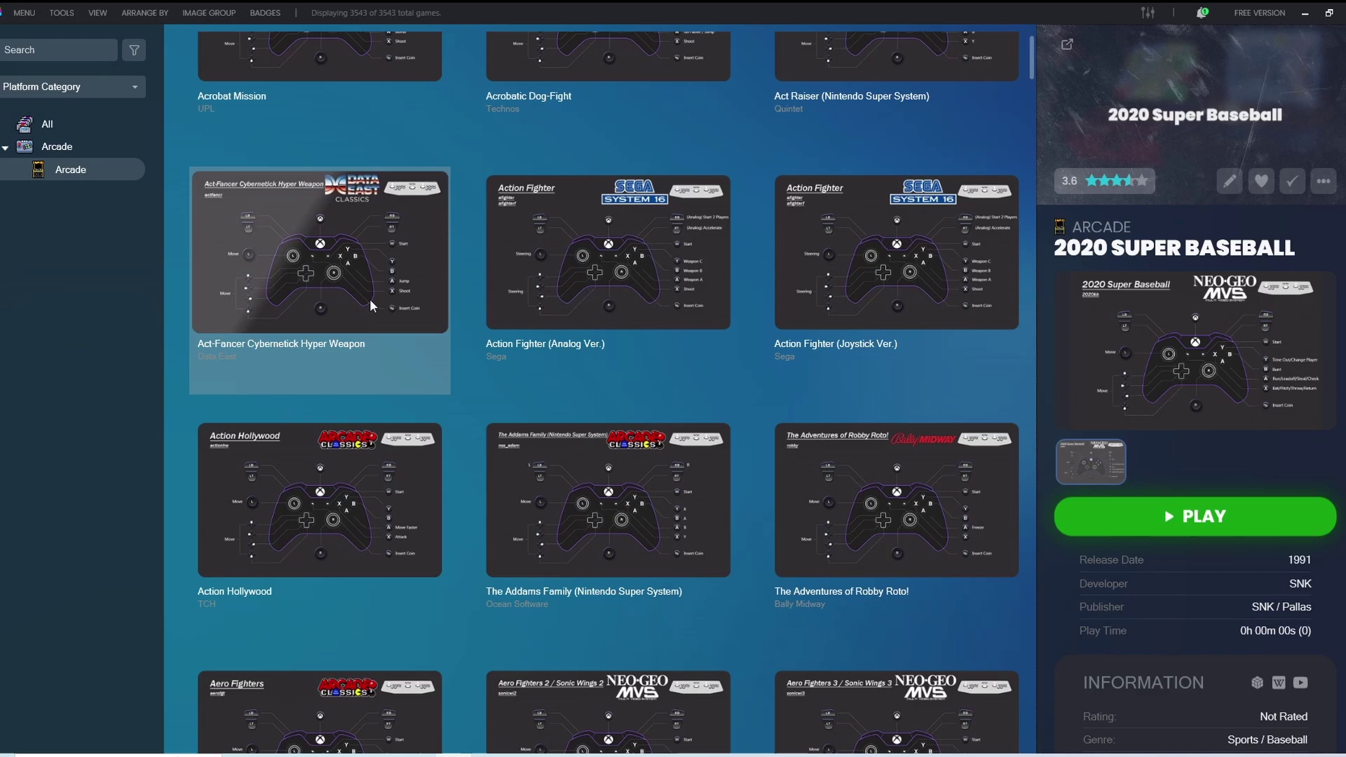
scroll(613, 439, down, 5)
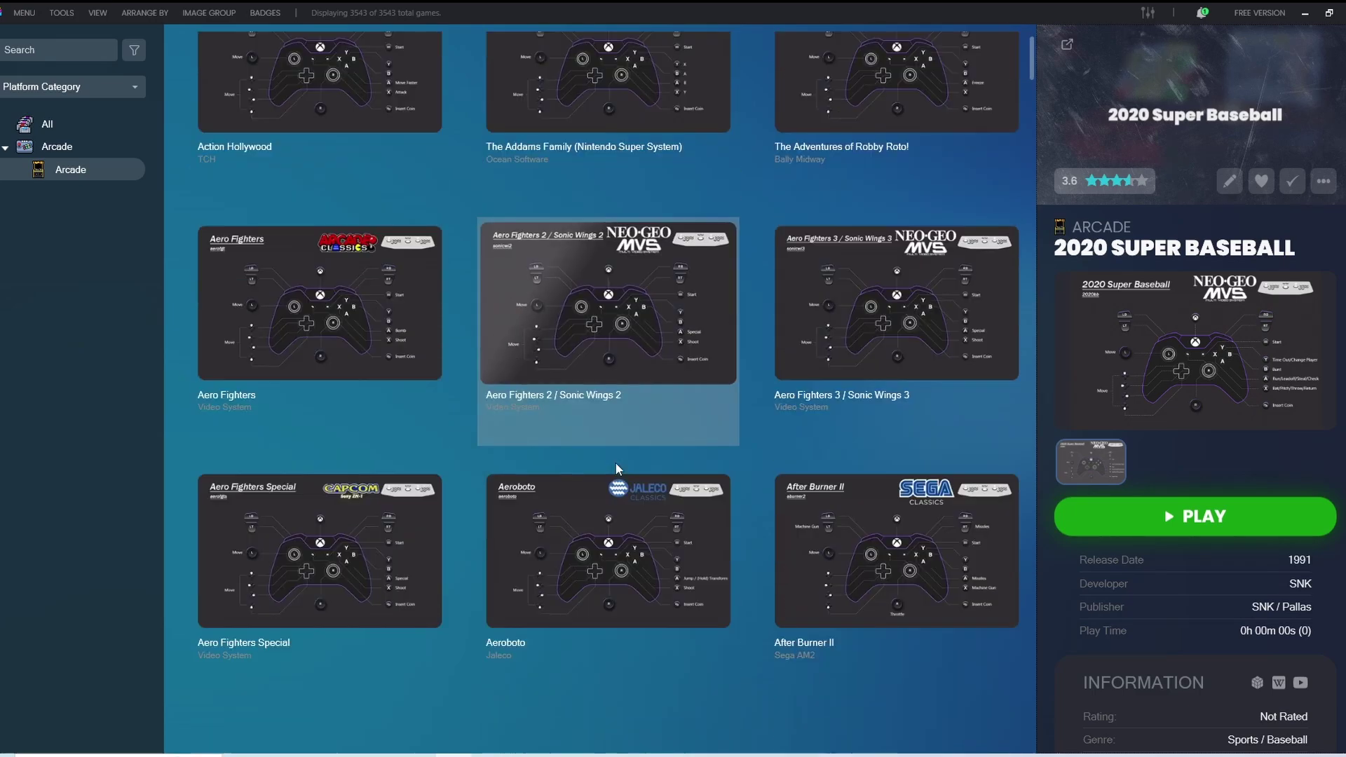
scroll(616, 463, down, 3)
scroll(616, 463, down, 7)
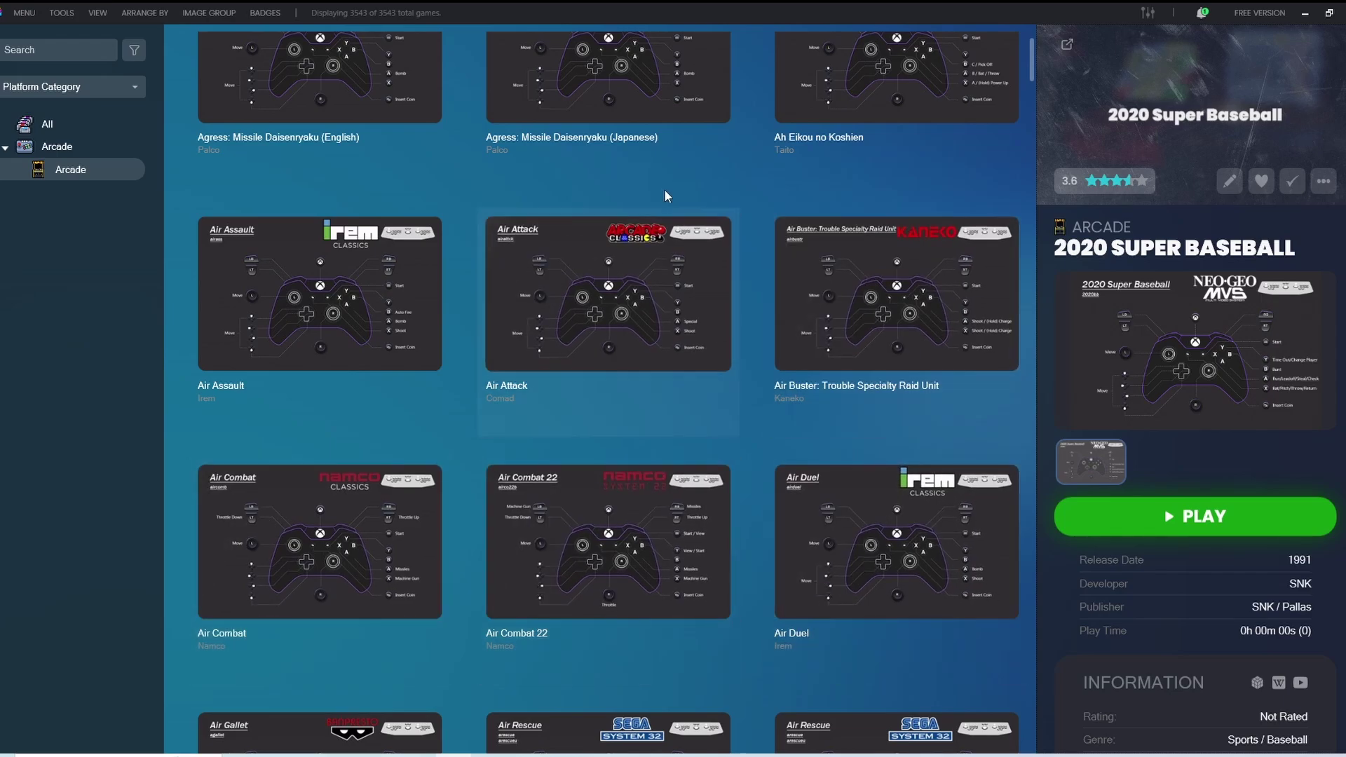
key(Home)
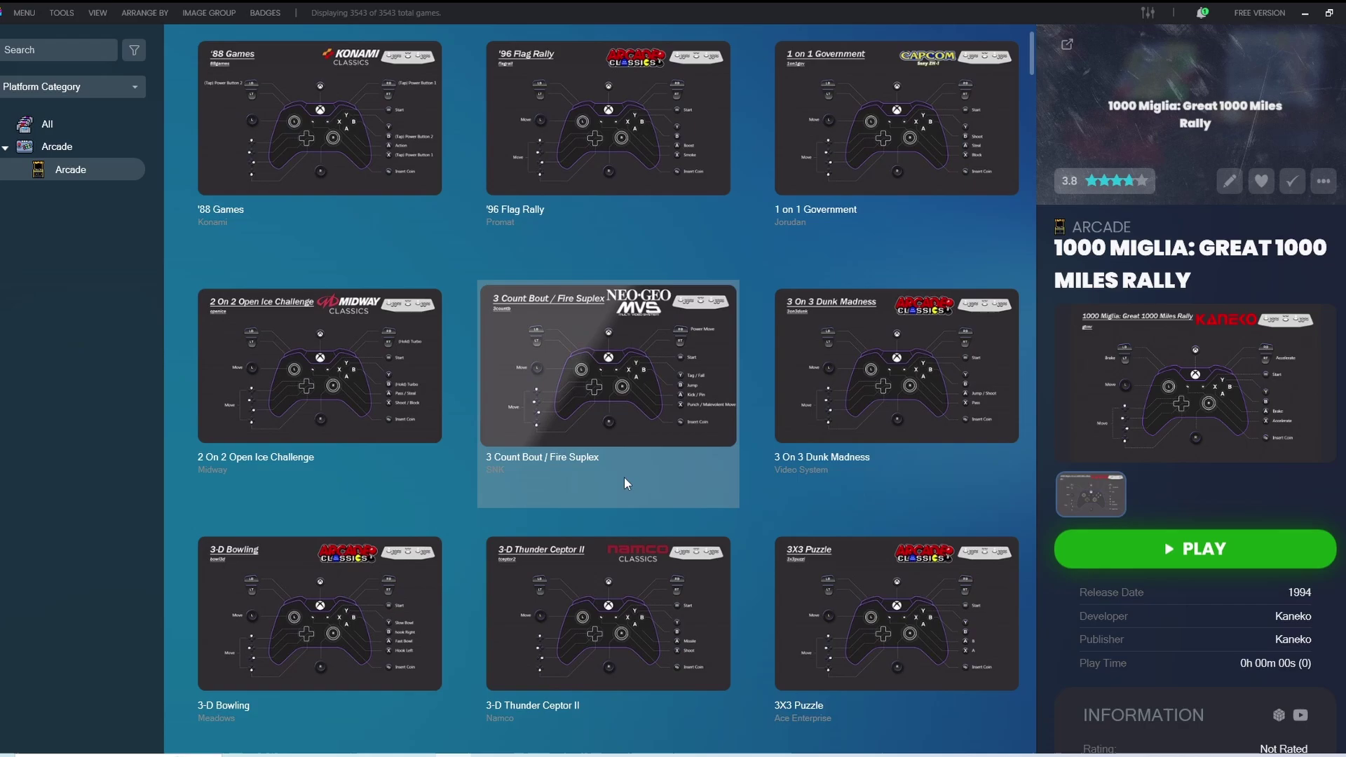
Step: Select 2020 Super Baseball in the Arcade list and view its controller layout image enlarged
scroll(616, 589, down, 3)
scroll(615, 589, down, 2)
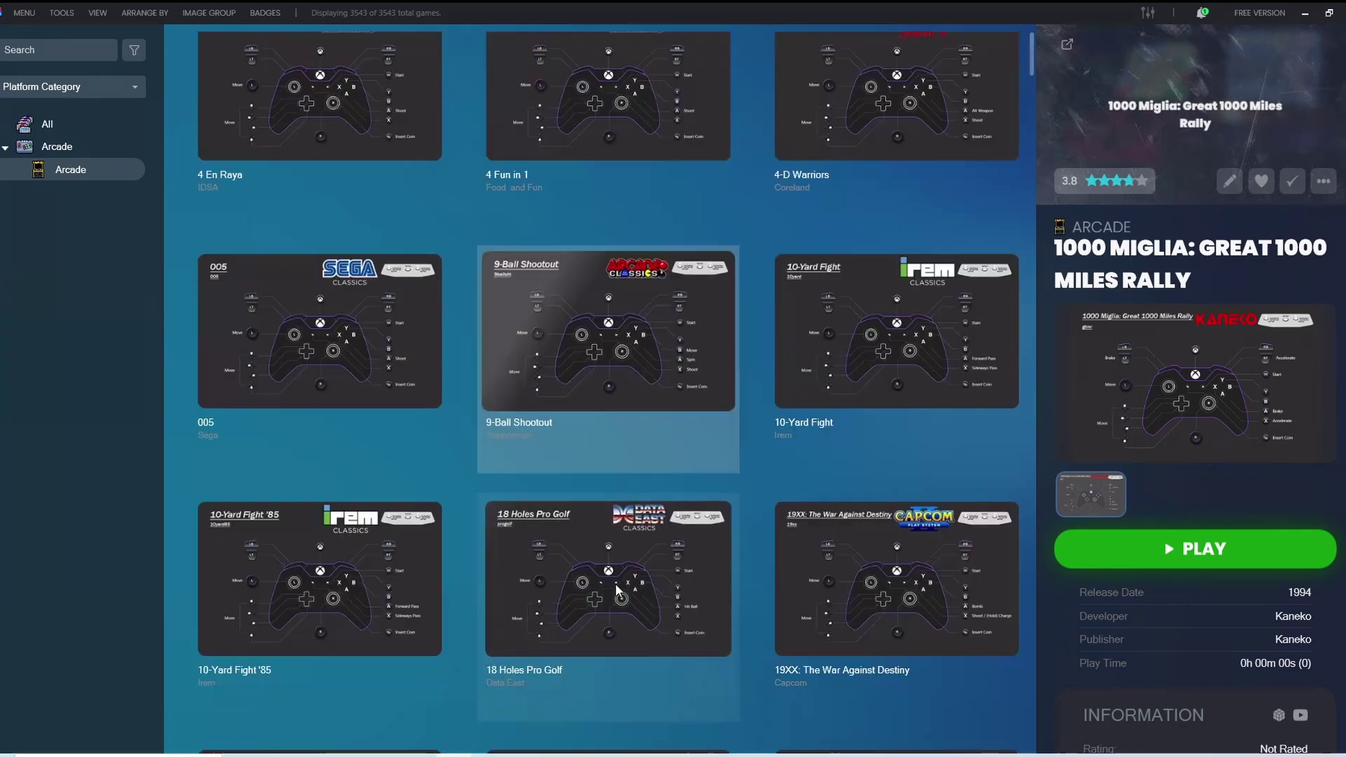
scroll(615, 589, down, 2)
scroll(617, 589, down, 2)
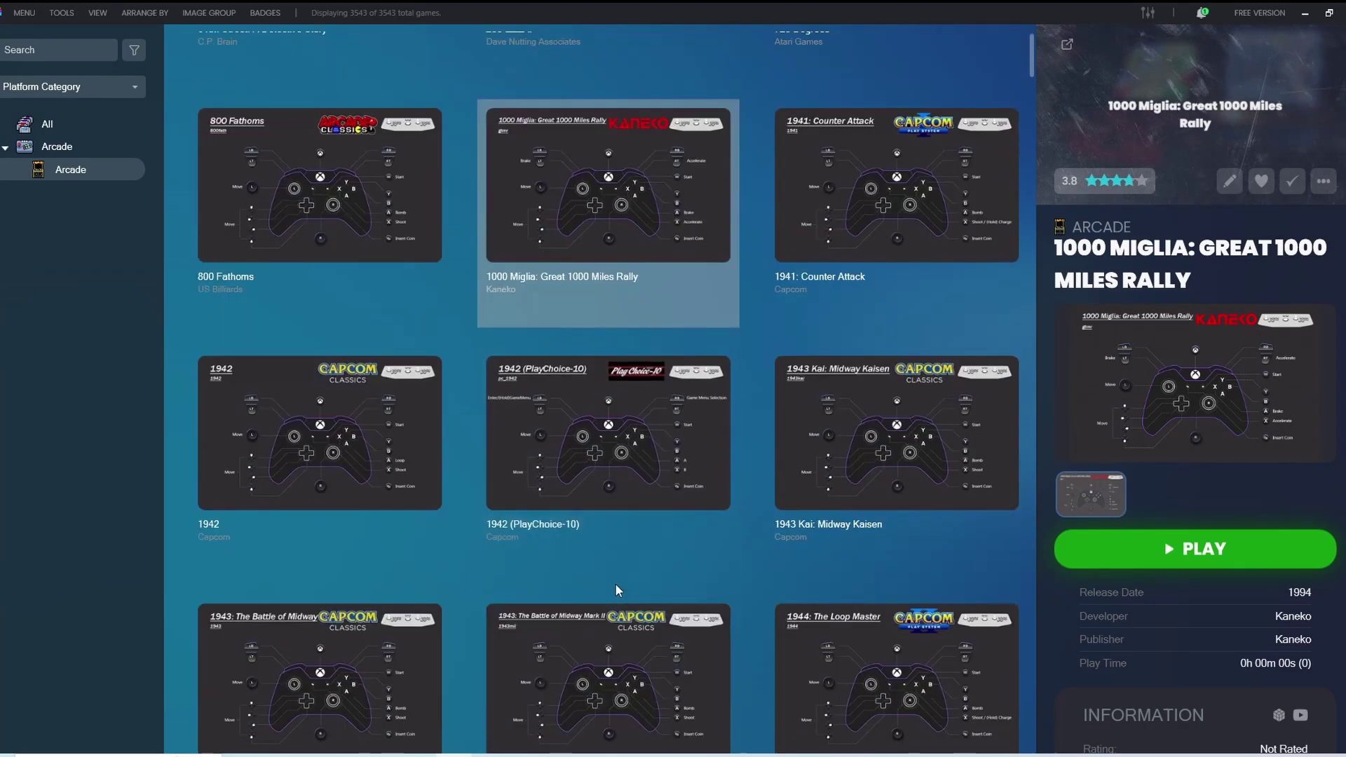
scroll(629, 542, down, 2)
click(629, 542)
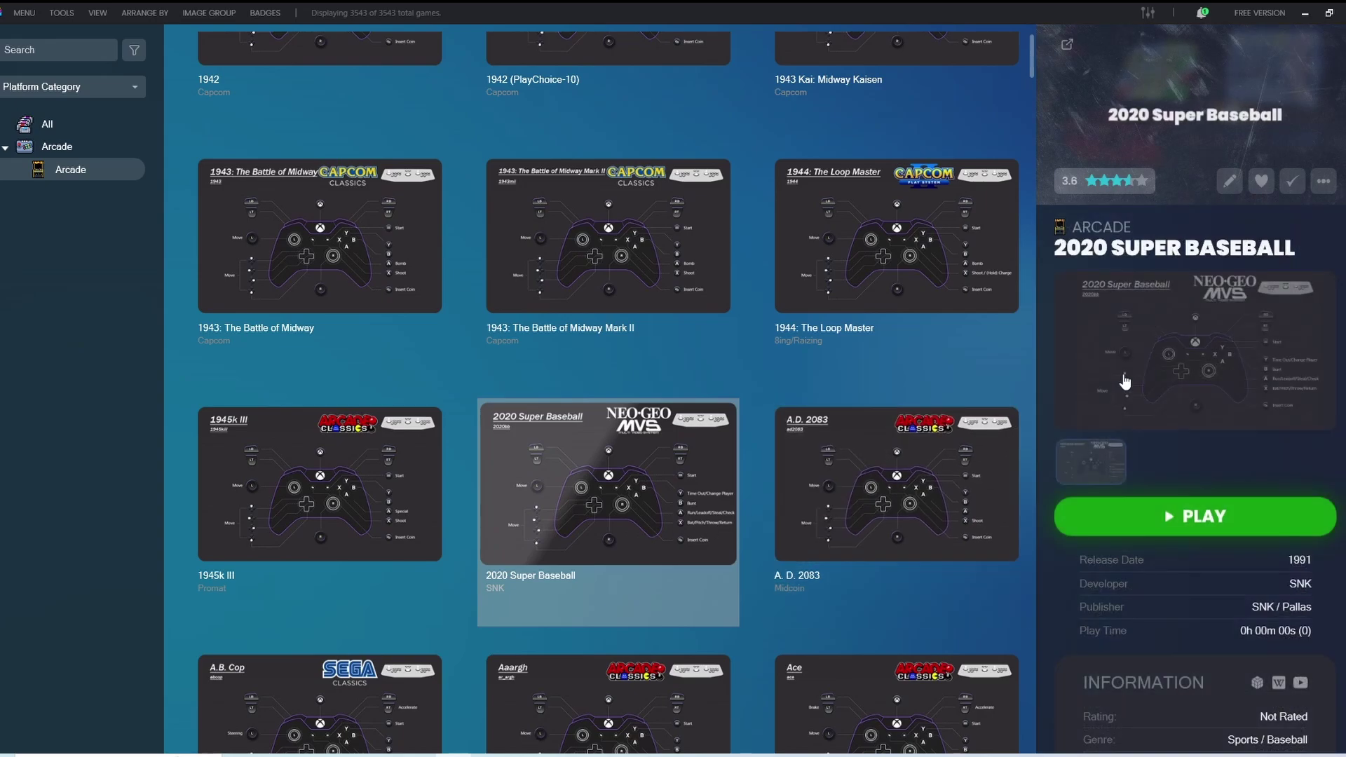
click(1124, 380)
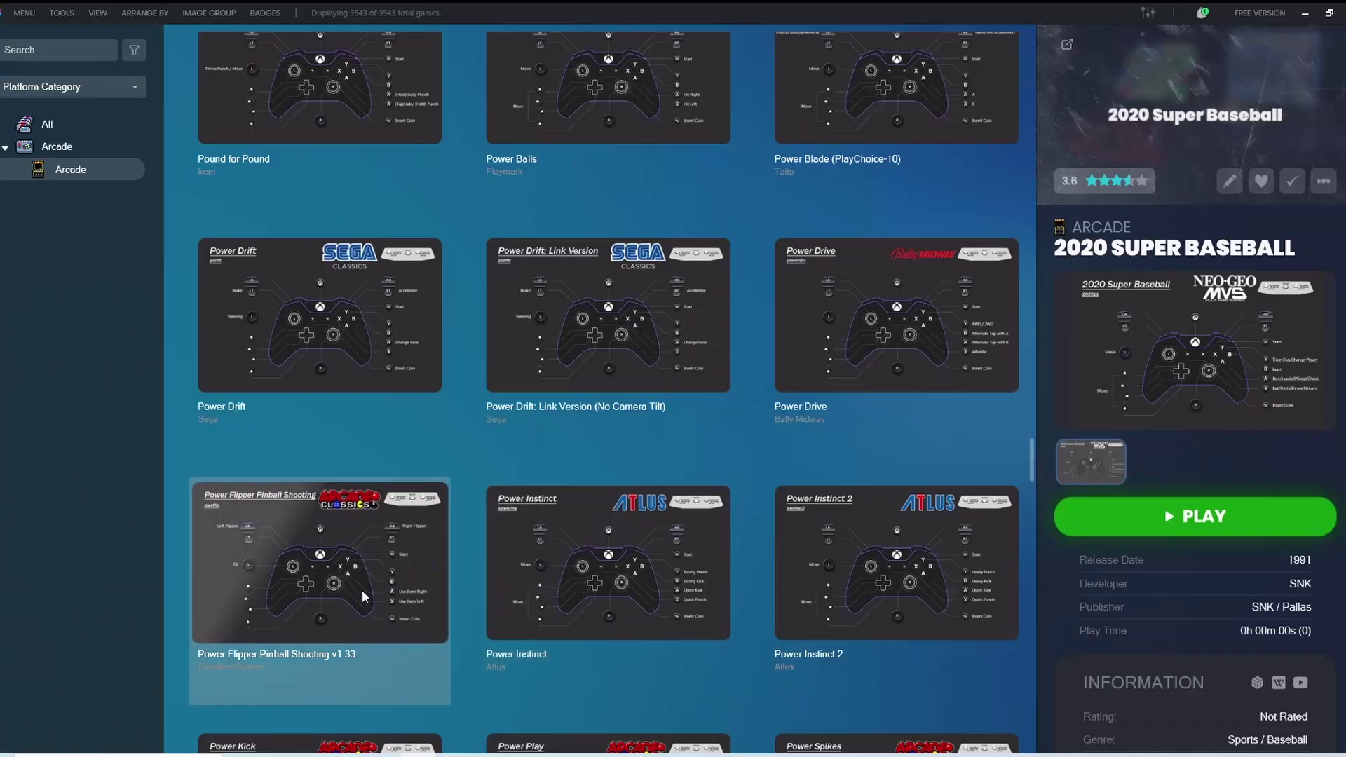
Step: Select Prehistoric Isle 2, view its controller layout image in full size and close it
scroll(361, 590, down, 6)
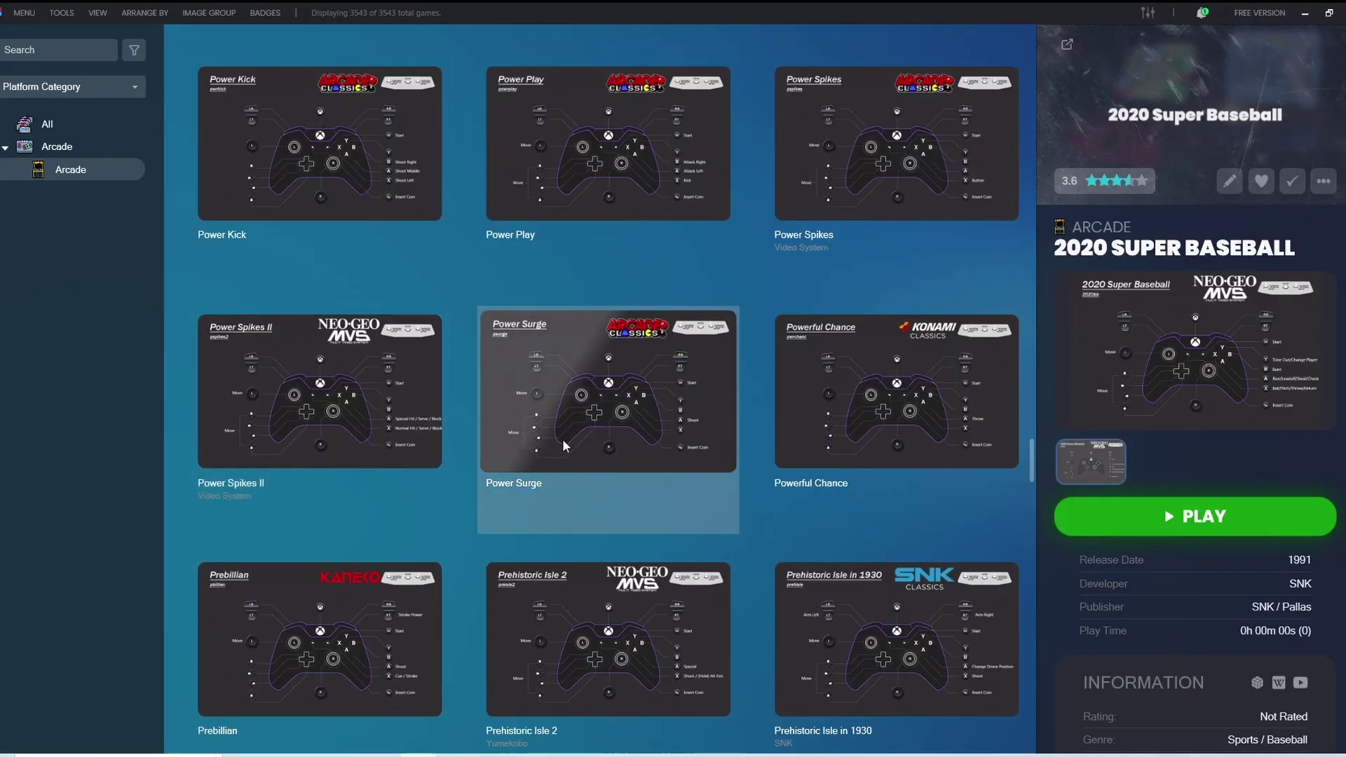
scroll(667, 633, down, 1)
click(662, 643)
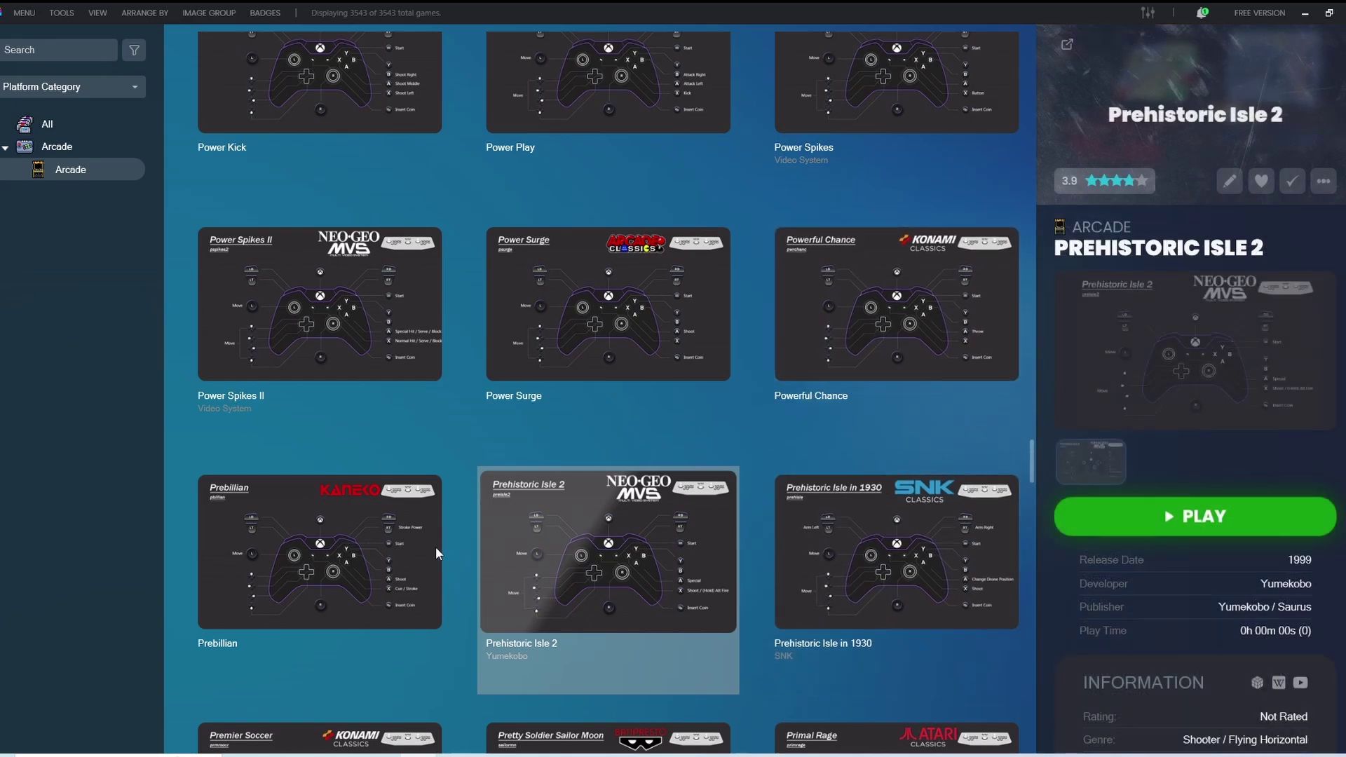
click(1129, 342)
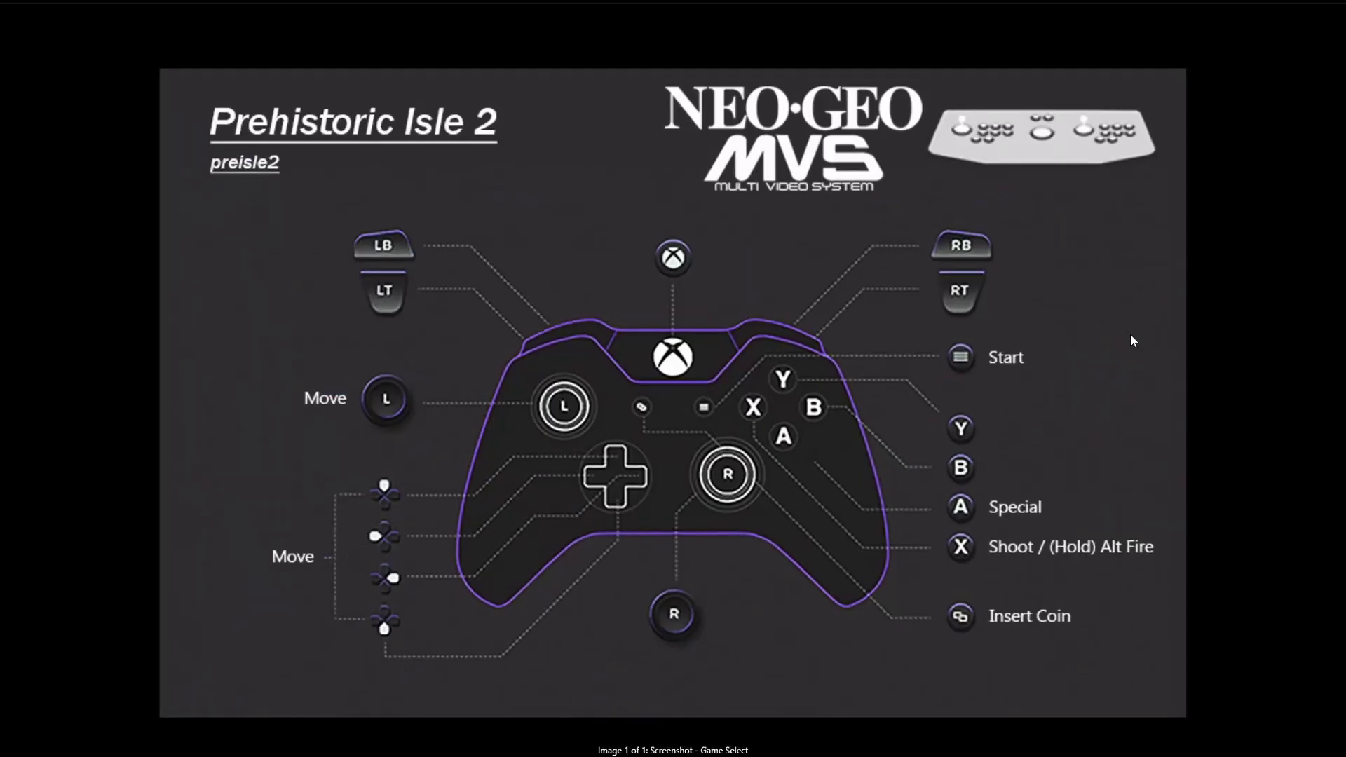
click(1145, 336)
Step: Select Pro Tennis World Court, view its controller layout image in full size and return to browsing the games
scroll(724, 466, down, 1)
scroll(725, 463, down, 3)
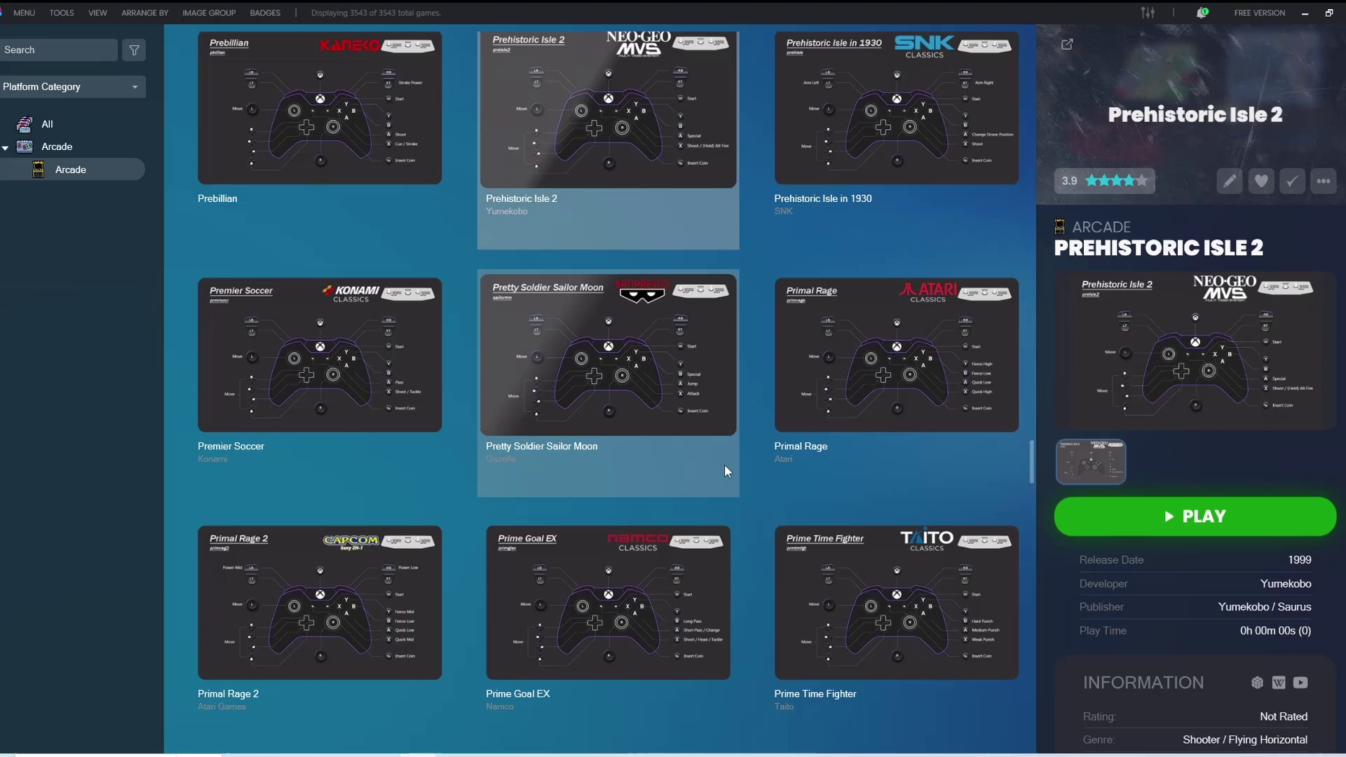
scroll(725, 464, down, 1)
scroll(725, 464, down, 2)
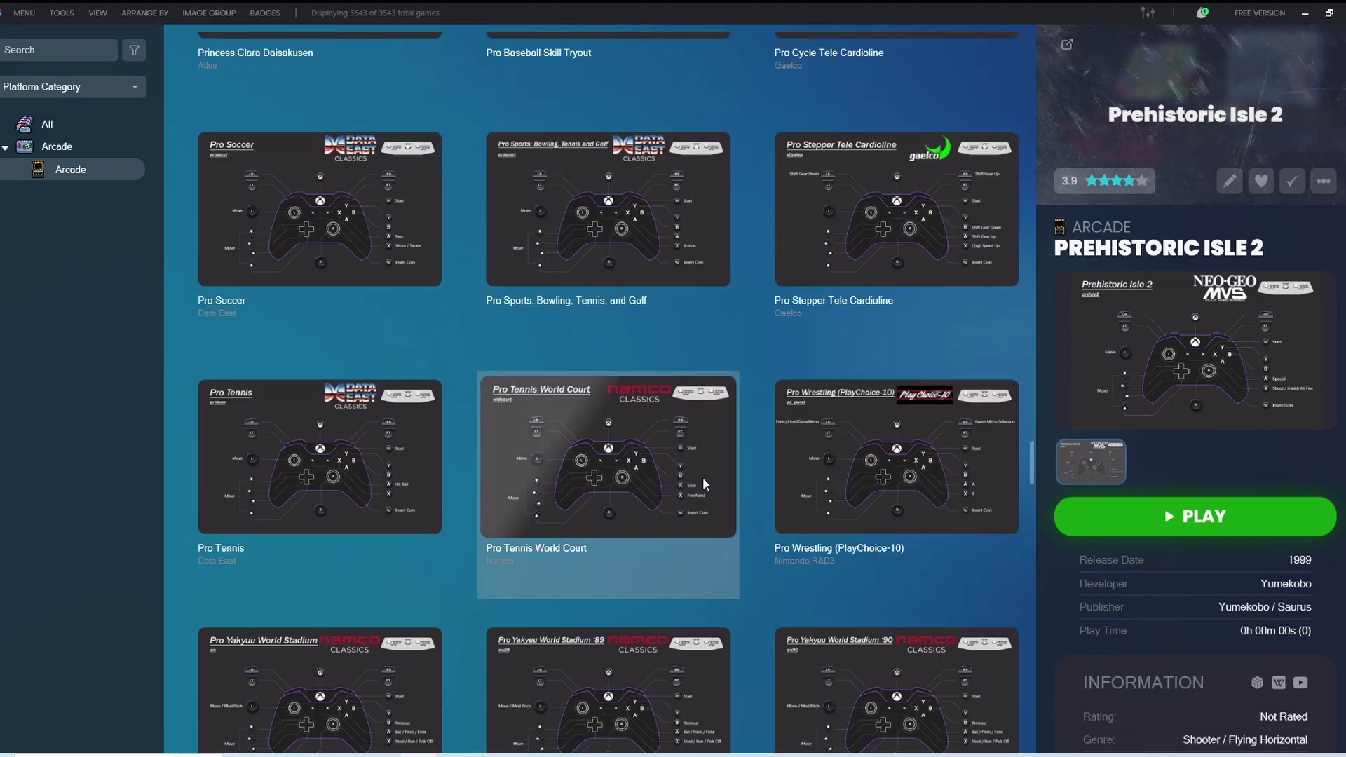
click(697, 479)
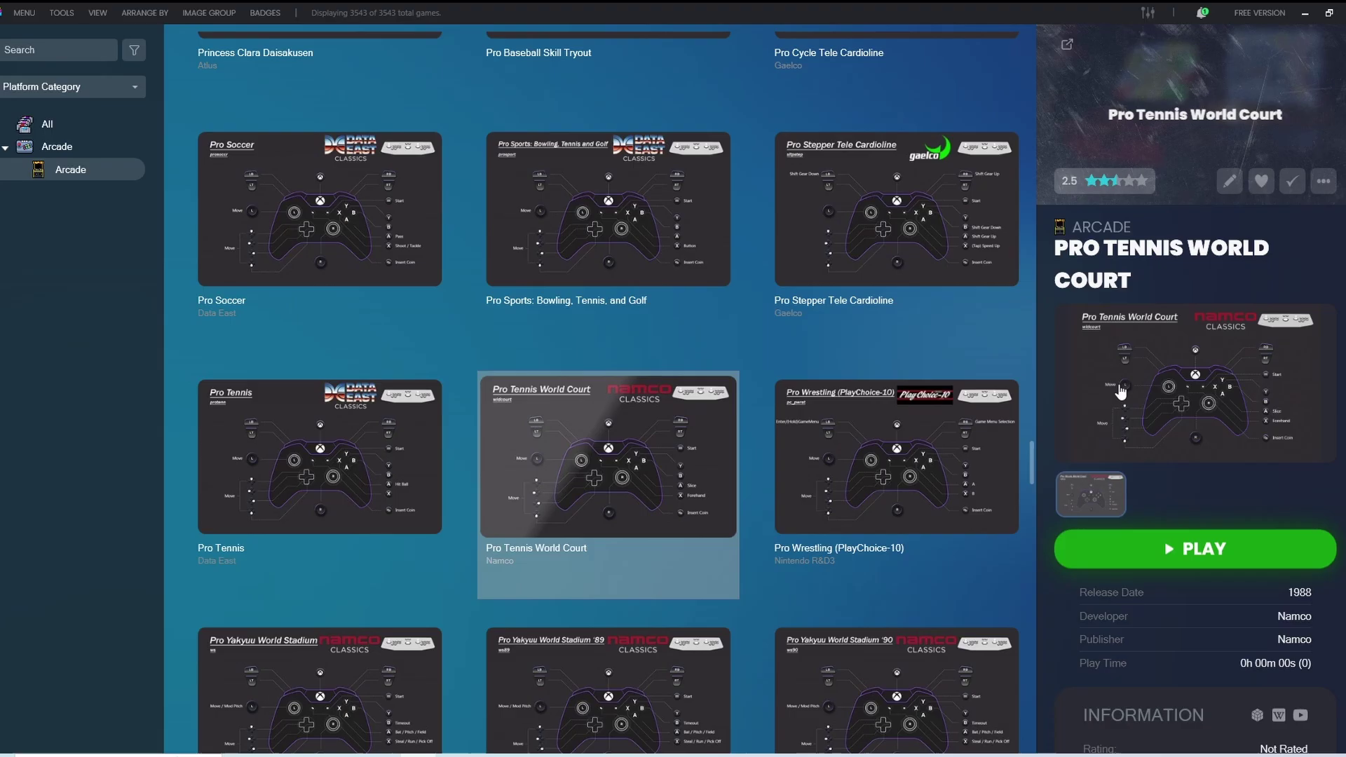
click(1119, 389)
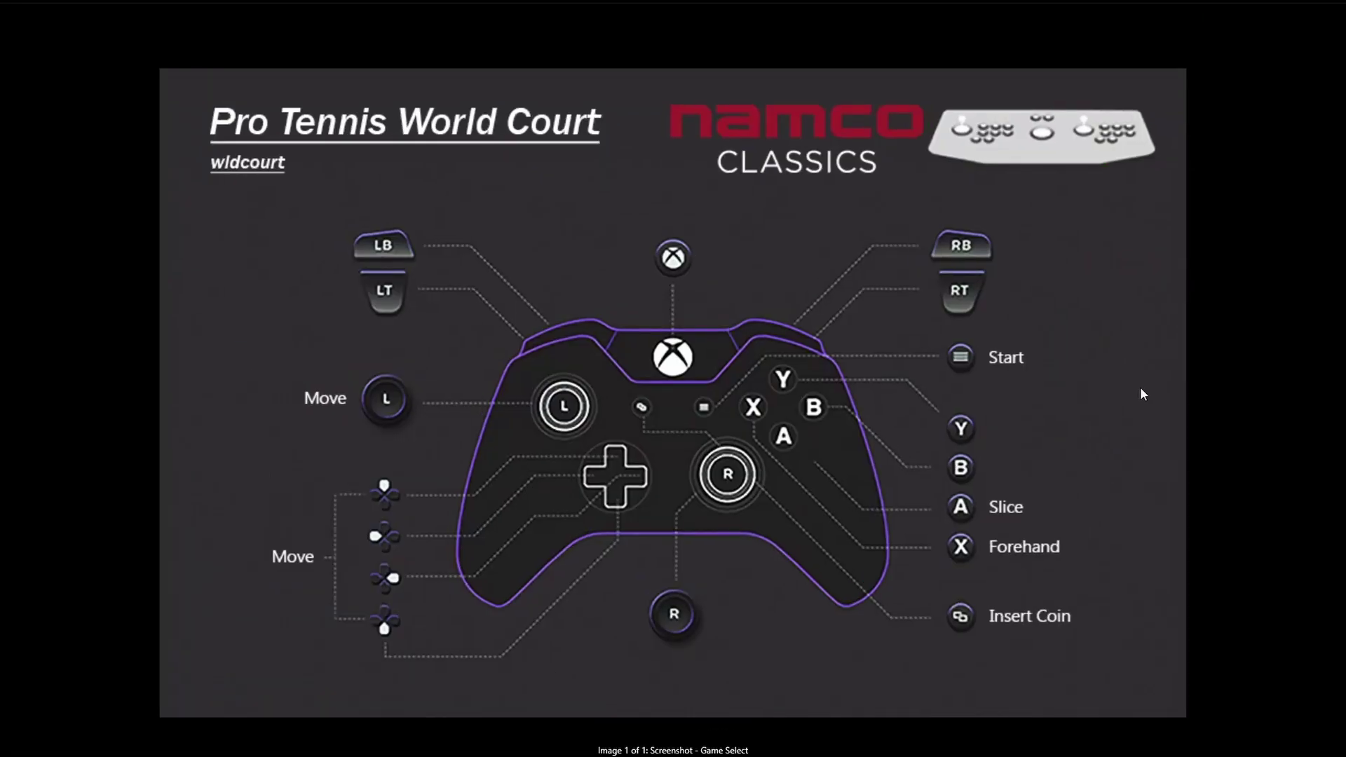
click(54, 357)
scroll(641, 379, down, 6)
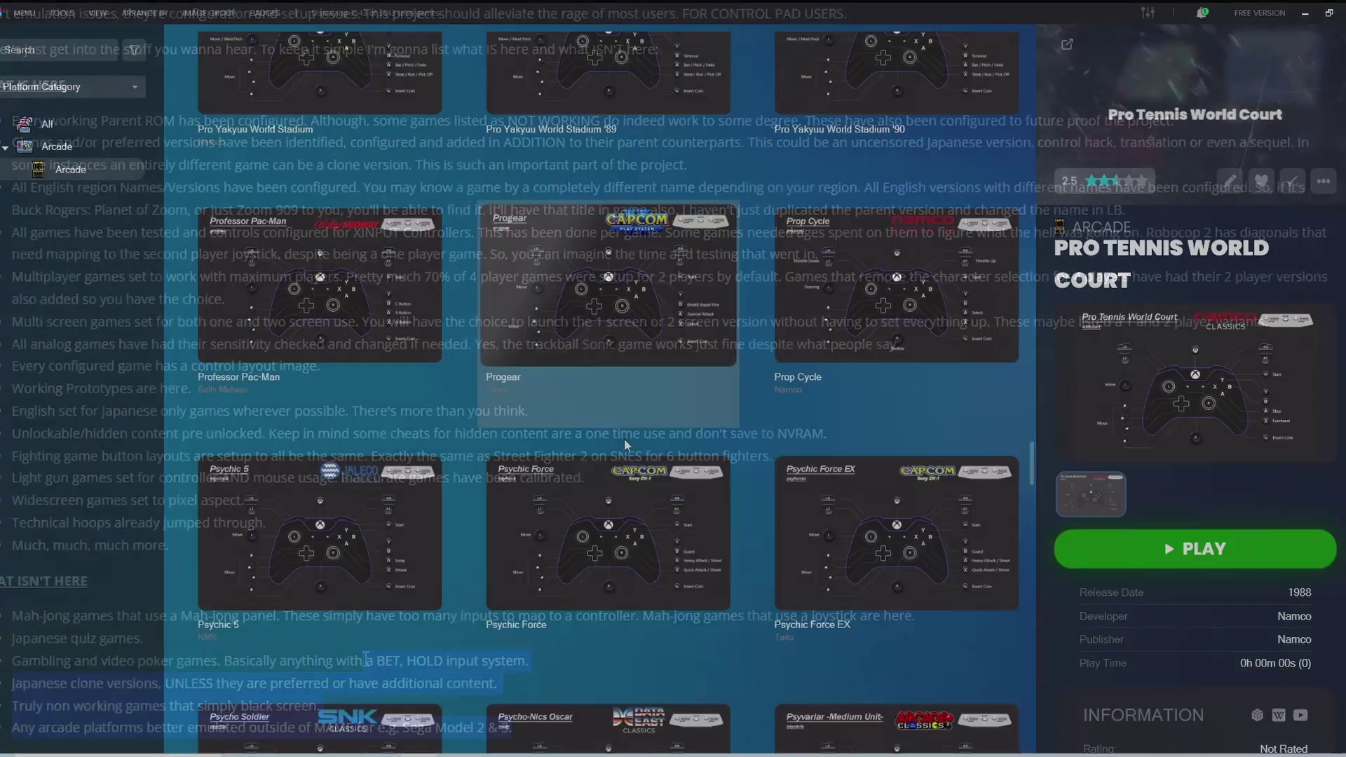
Step: Read the project page's lists of included and excluded content and its advice on MAME sets and merged ROMs
drag(364, 659, 2, 85)
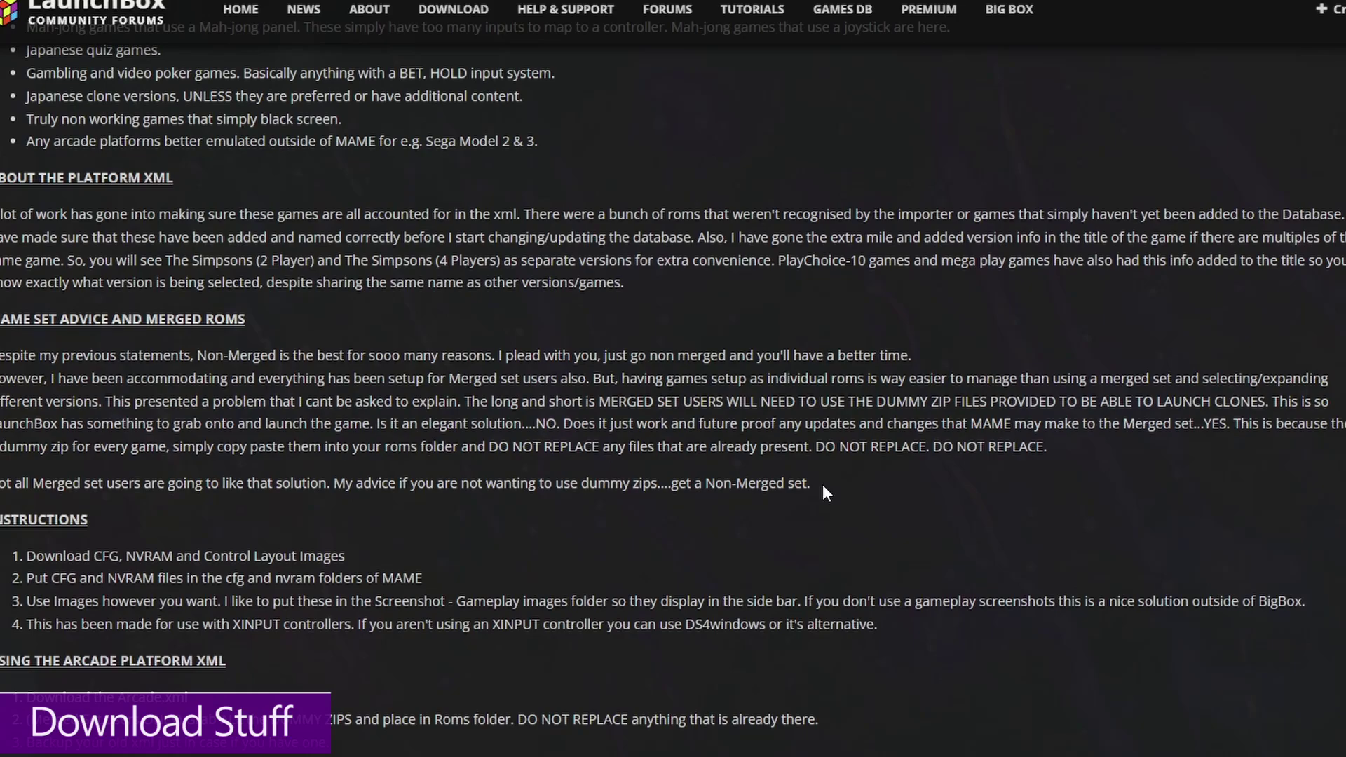
drag(824, 485, 1, 320)
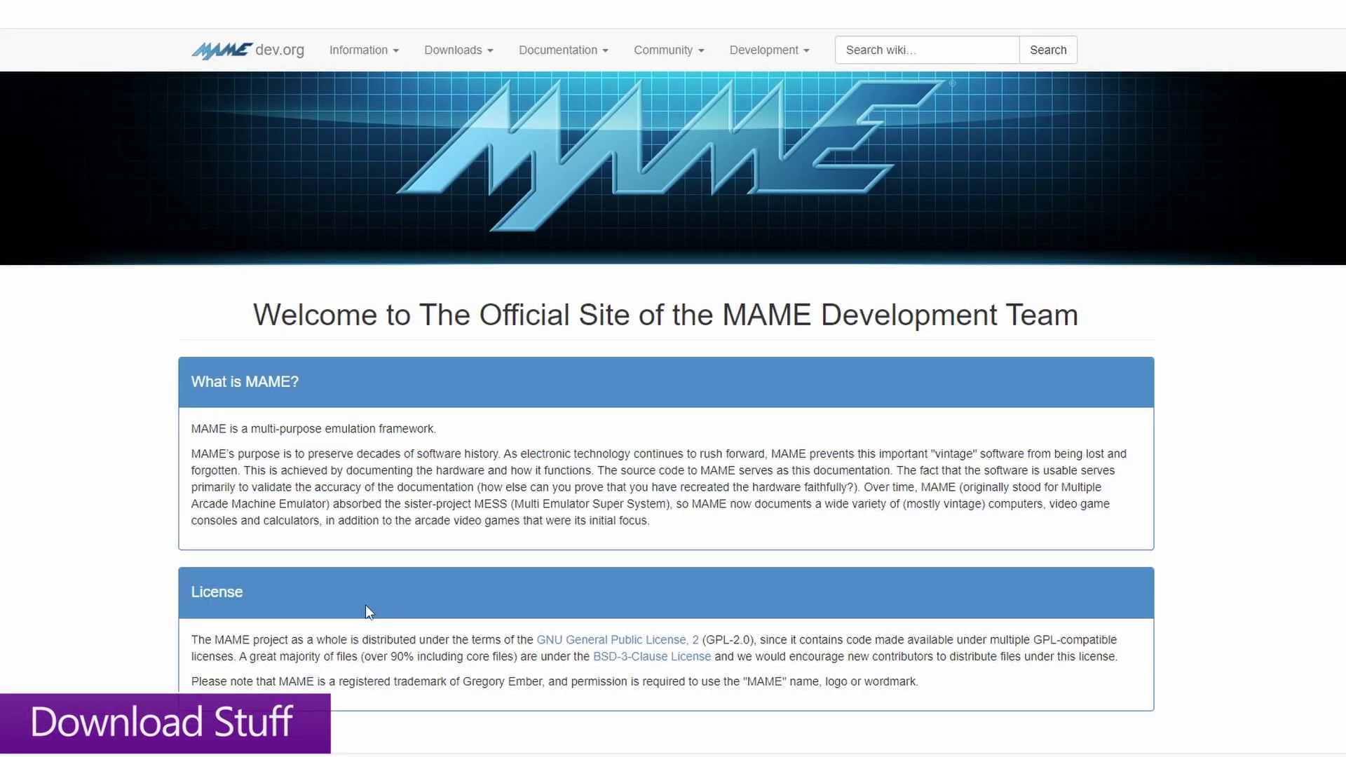
Step: Look up the MAME 0.268 release on the official MAME site and view the LaunchBox for Windows download page
scroll(365, 605, down, 6)
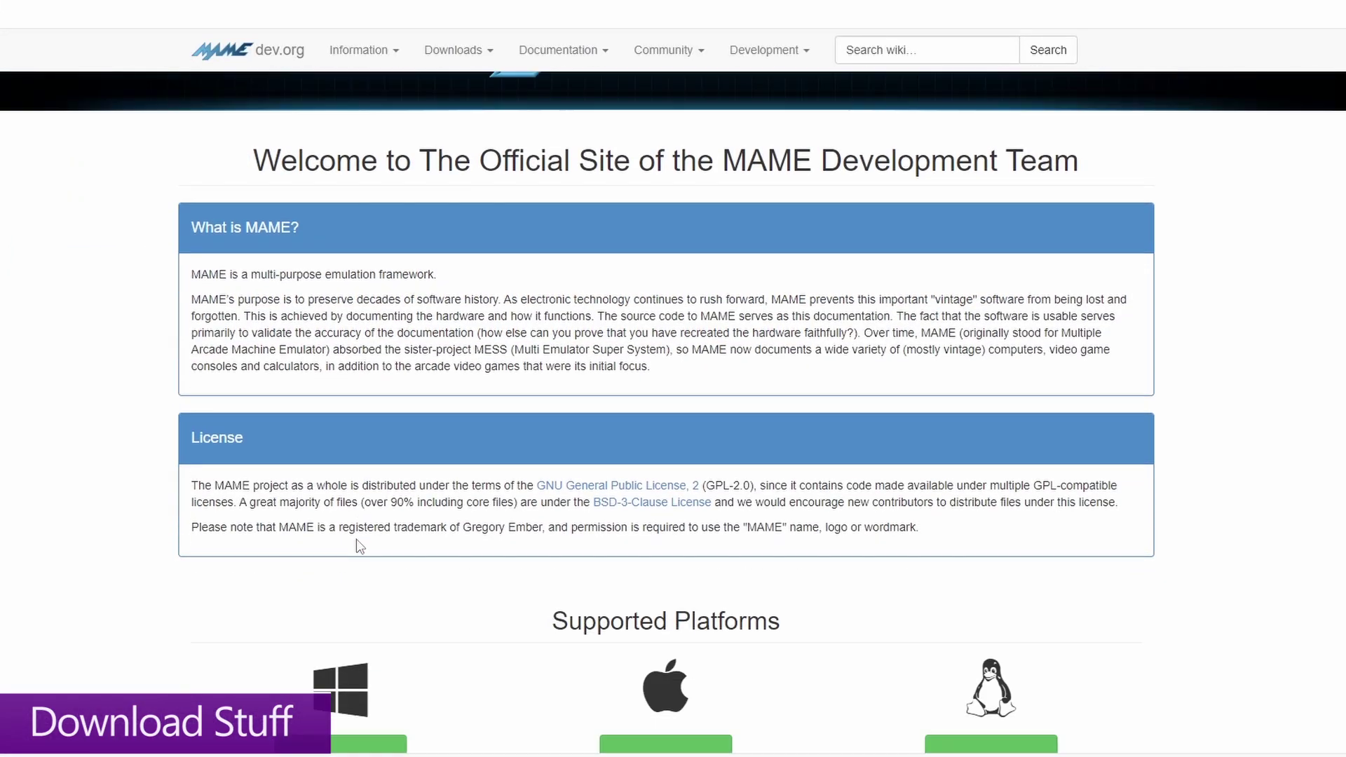
scroll(463, 605, down, 3)
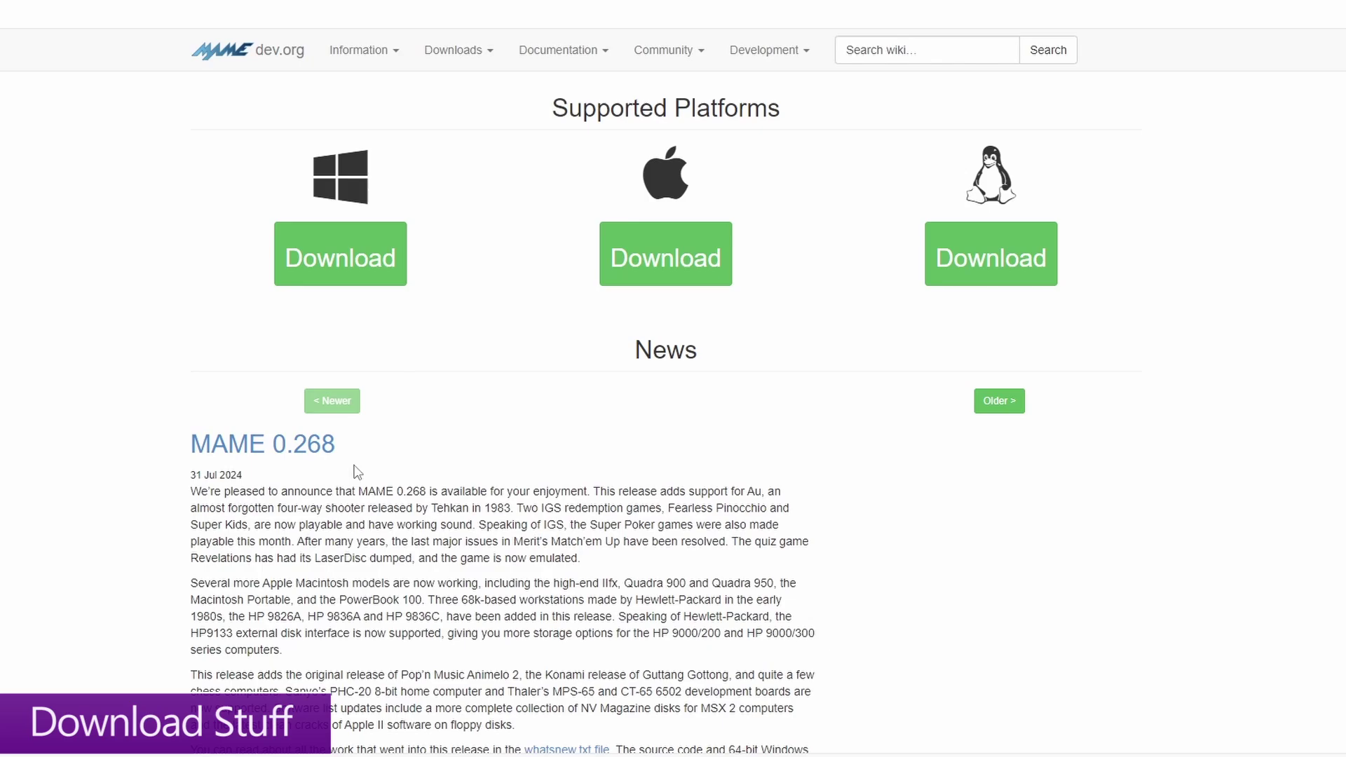
drag(338, 450, 190, 450)
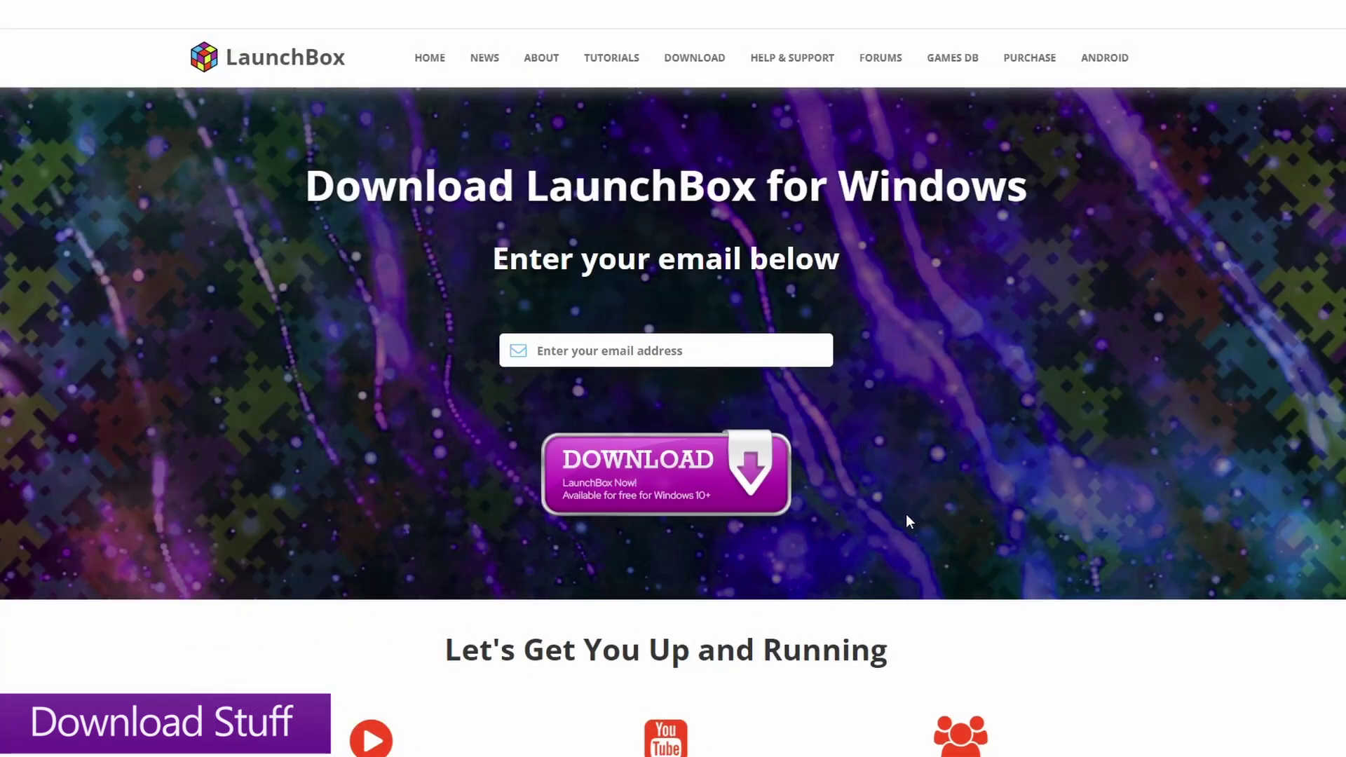
scroll(905, 515, down, 5)
scroll(824, 522, up, 5)
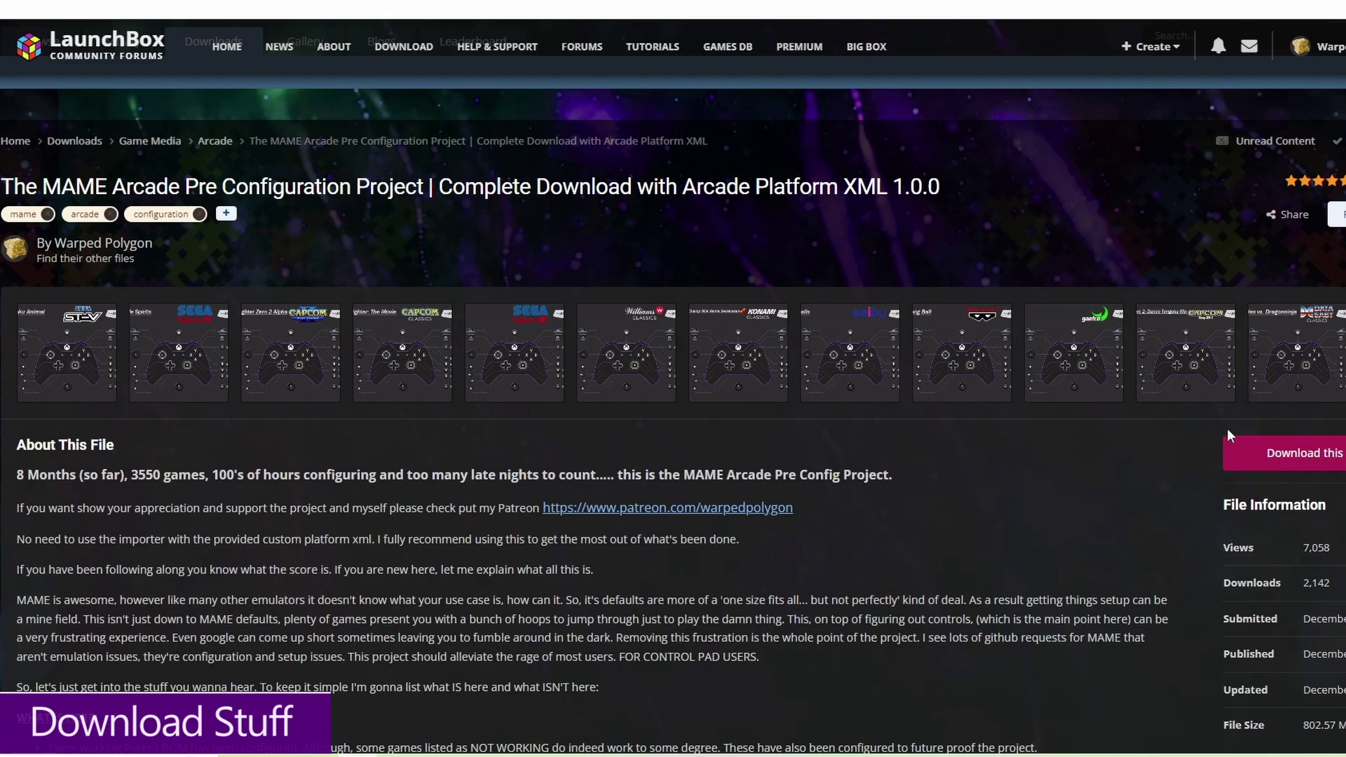
Step: Open the file list of the MAME Arcade Pre Configuration Project download and locate cfg.zip and nvram.zip
click(1281, 463)
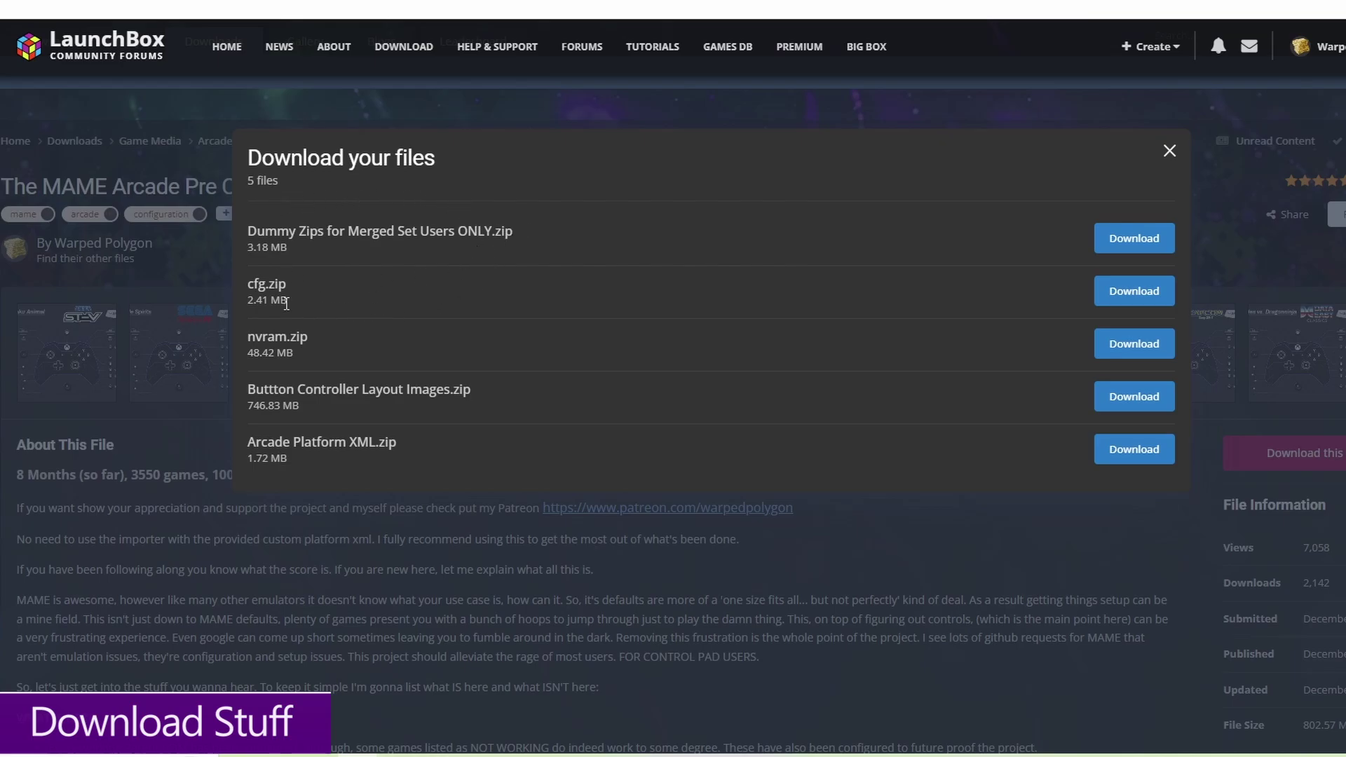
double_click(259, 285)
click(269, 347)
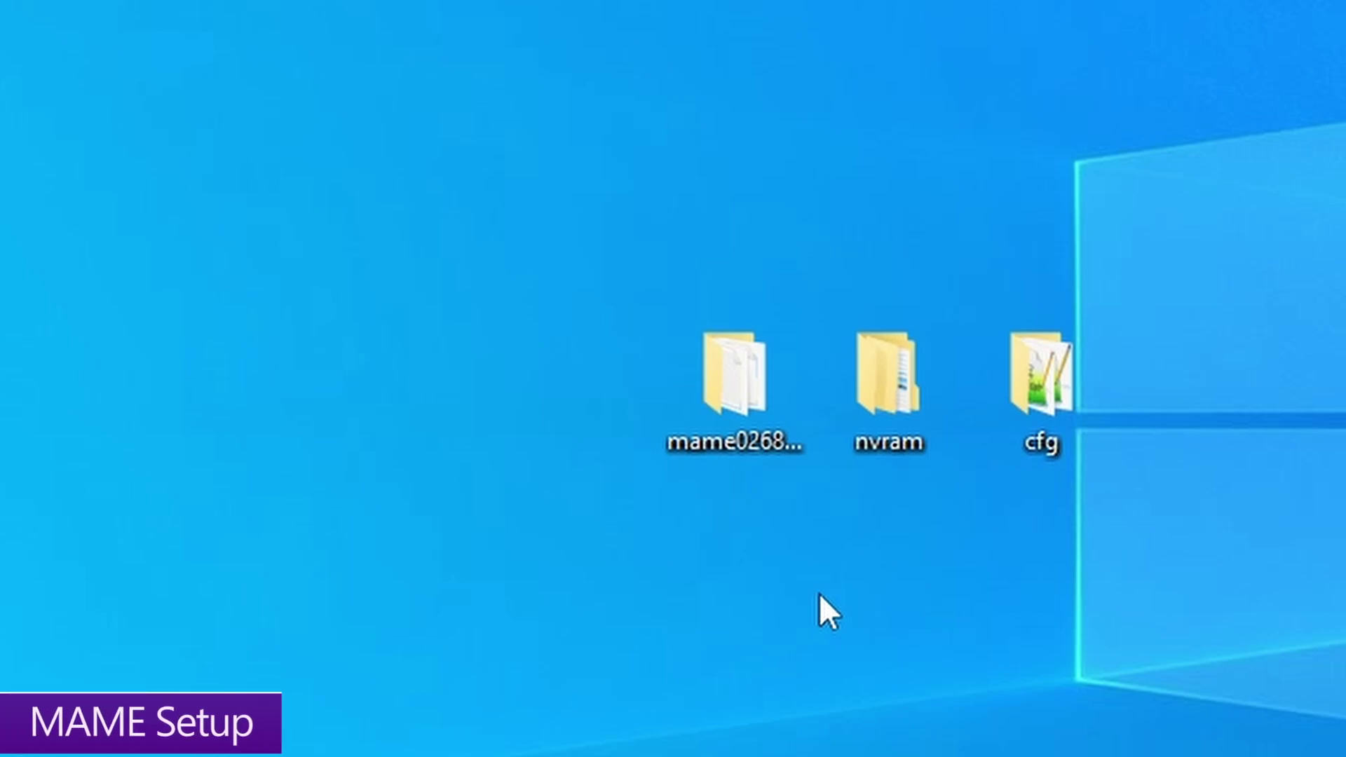
Step: Check that the extracted mame0268b_64bit, nvram and cfg folders are on the desktop
click(744, 406)
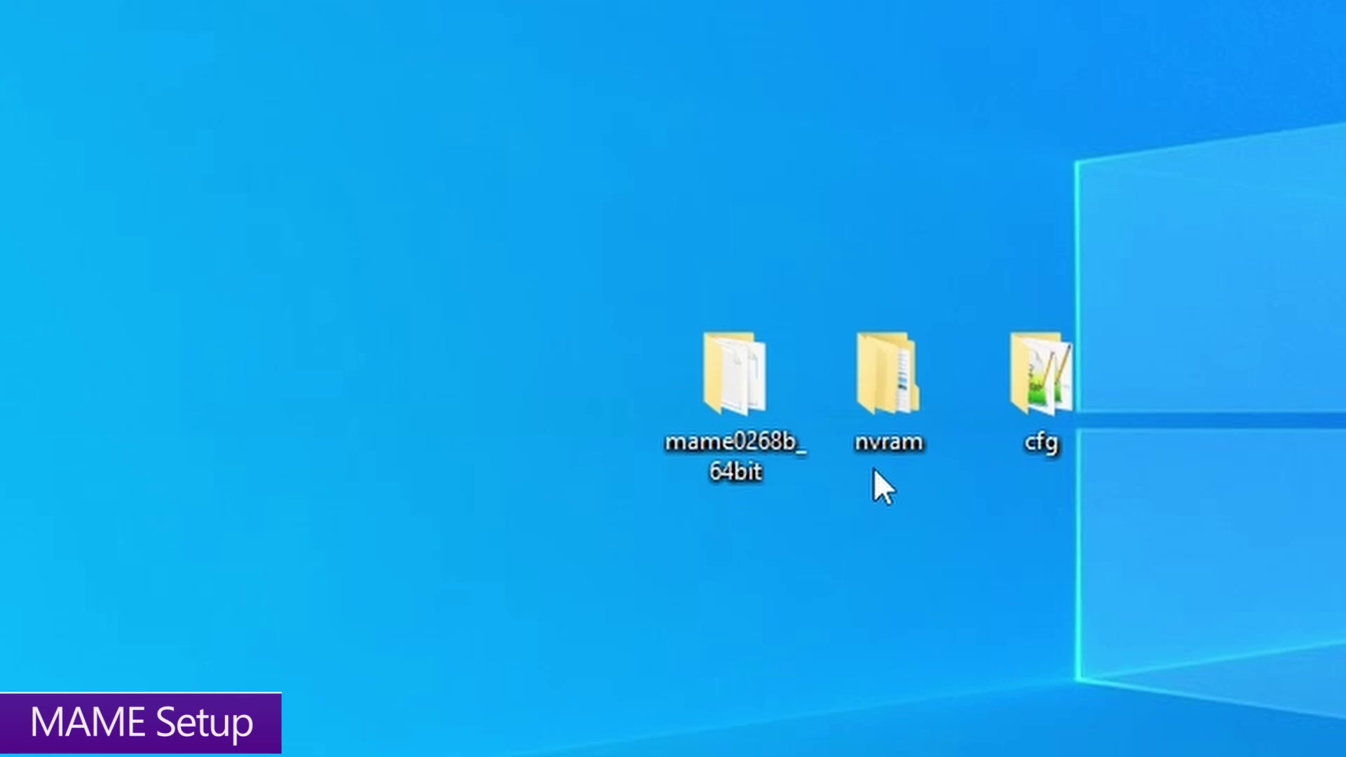
click(881, 398)
click(1091, 389)
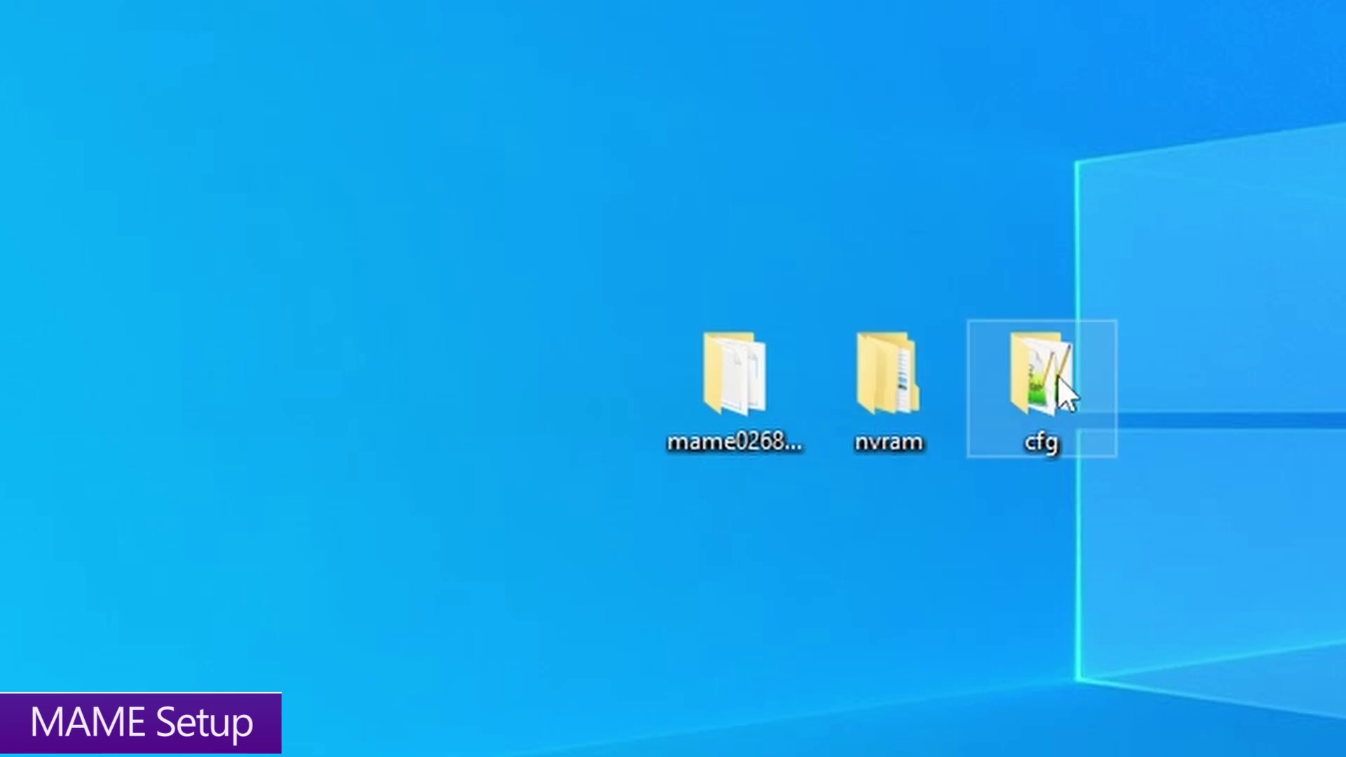
drag(1245, 571, 583, 102)
click(754, 540)
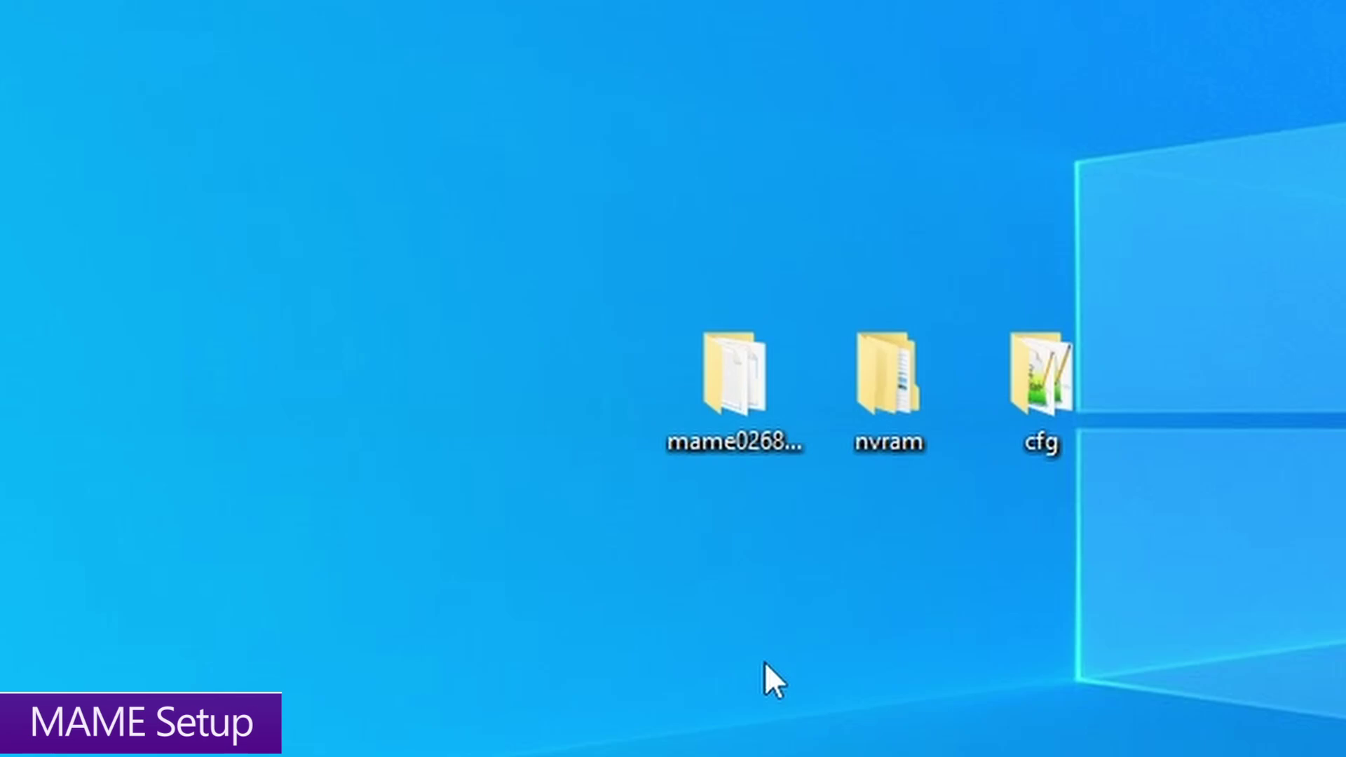
Step: Open the mame0268b_64bit folder and move the nvram and cfg folders from the desktop into it
double_click(744, 379)
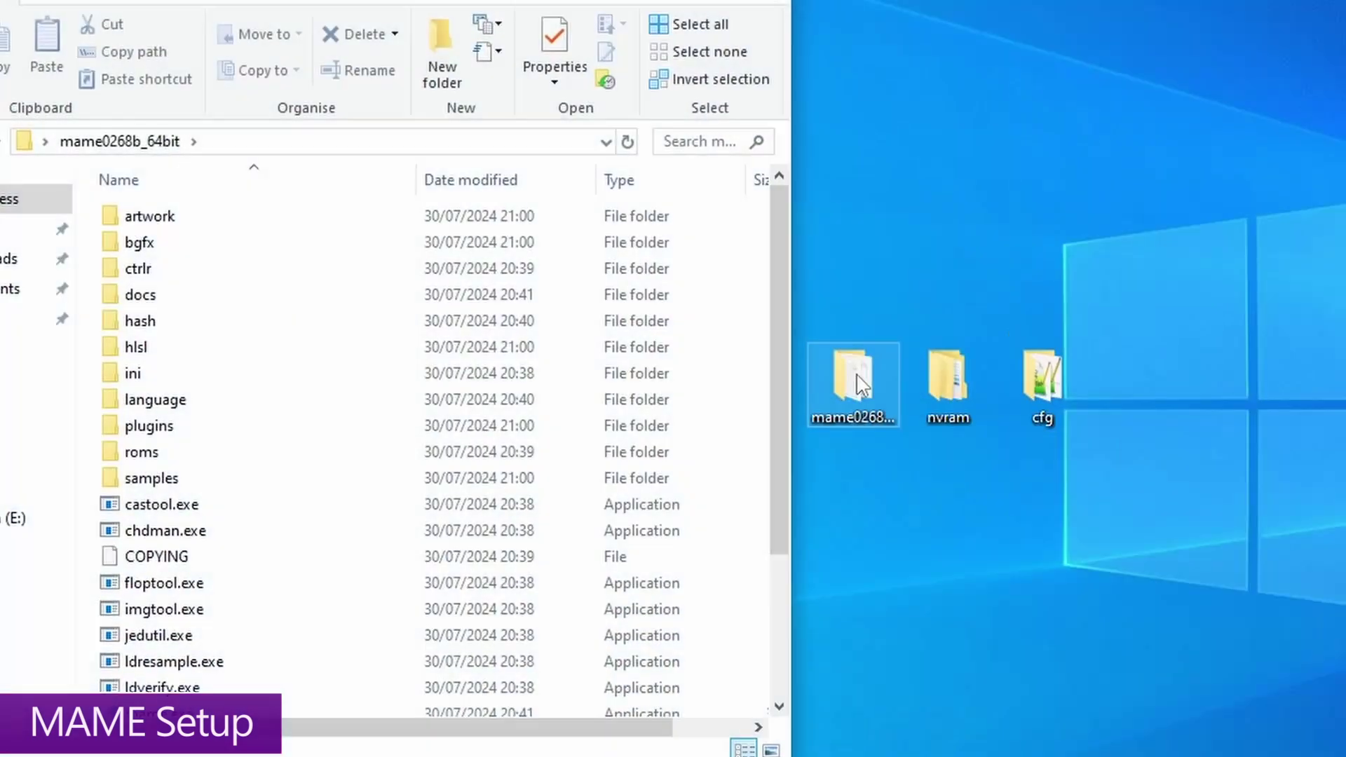
click(913, 393)
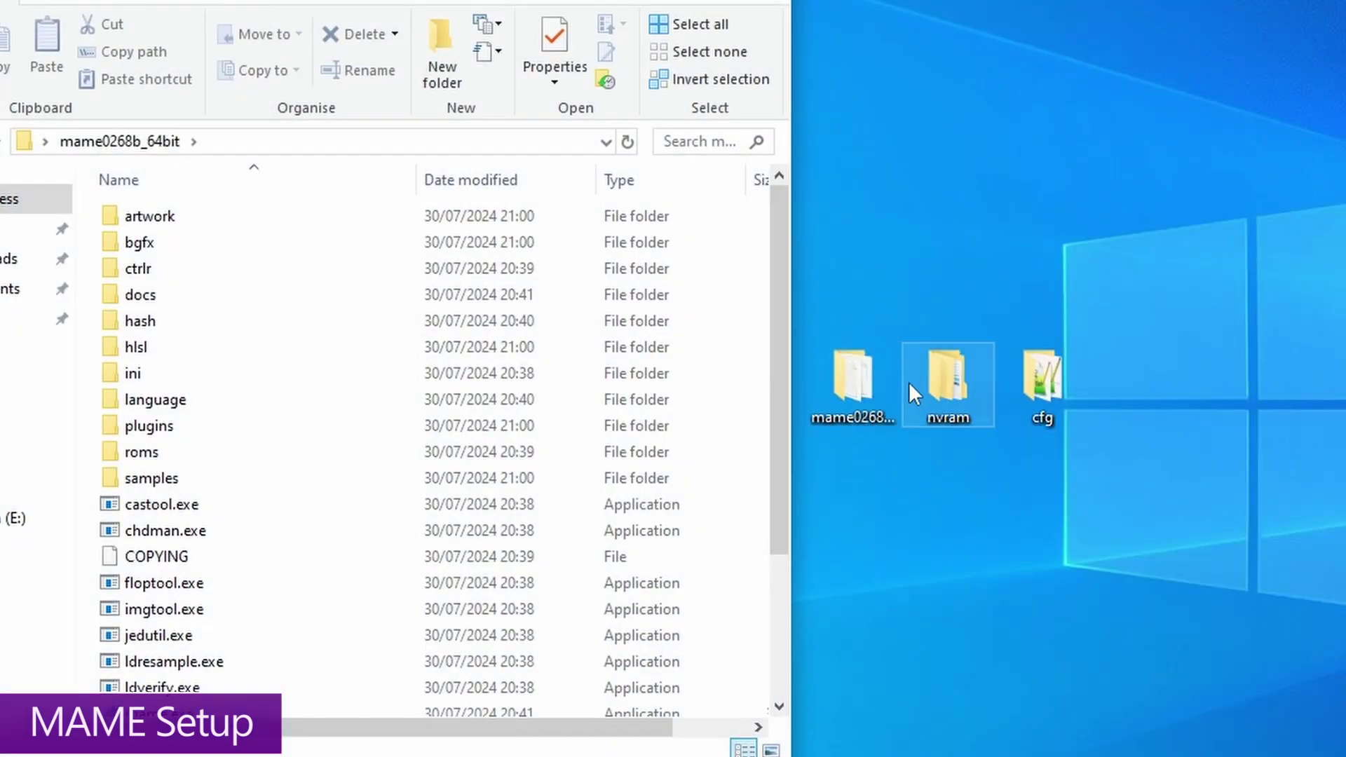
ctrl+click(1042, 383)
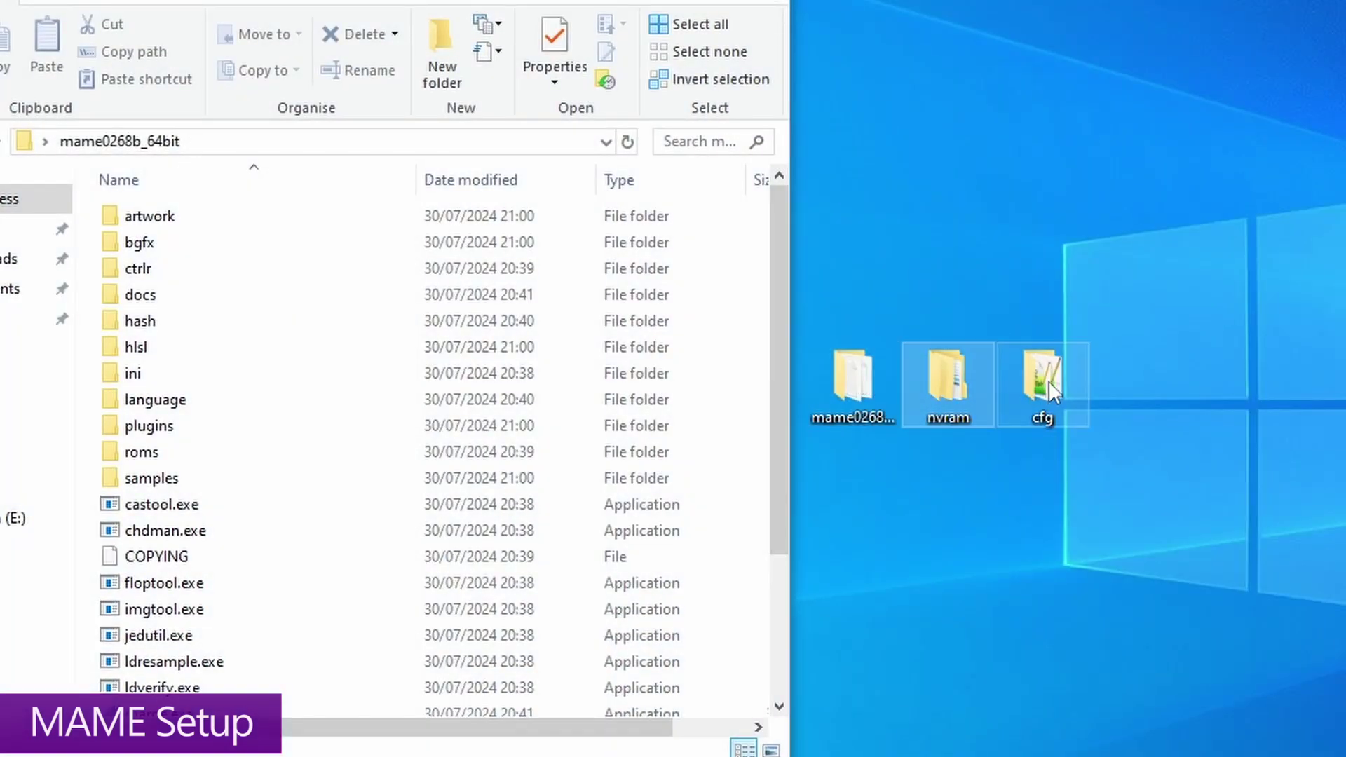
drag(952, 375, 94, 342)
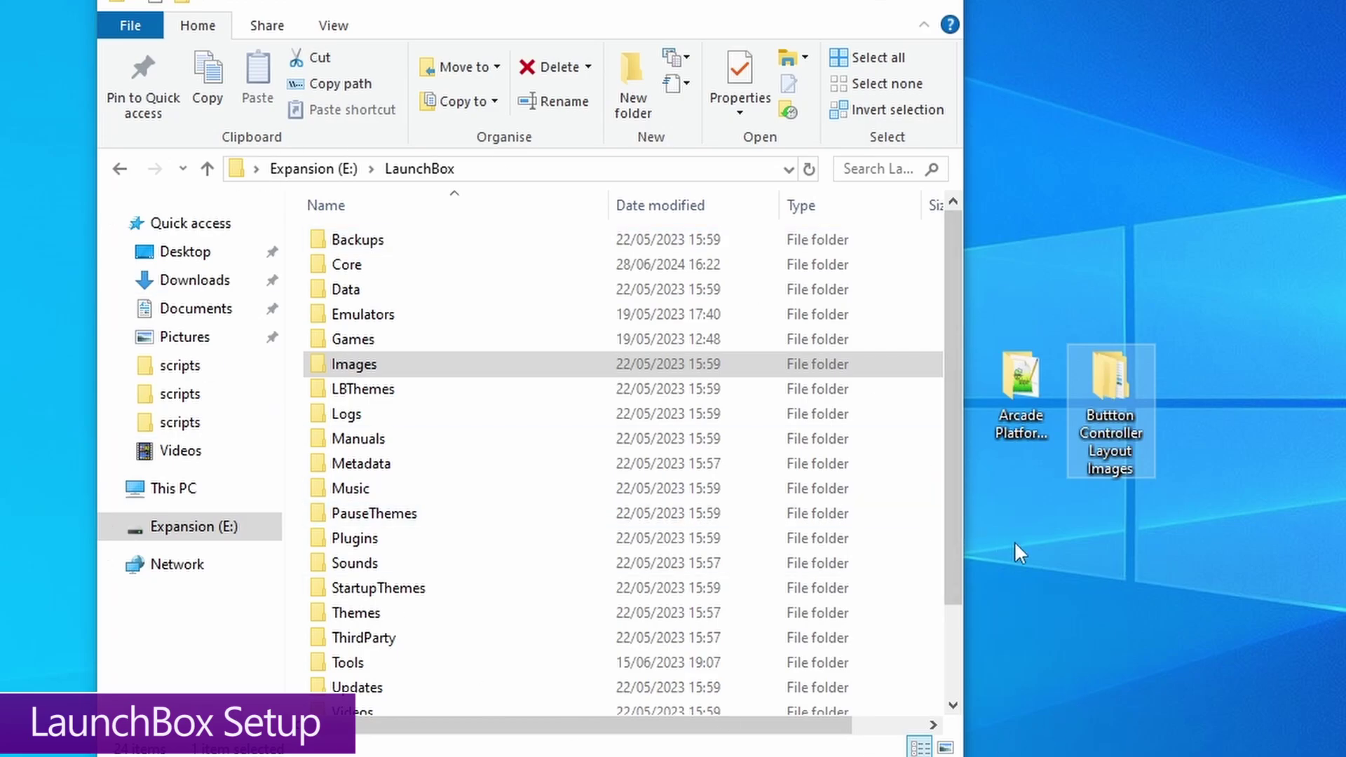
Step: Check that the Arcade Platform XML and Buttton Controller Layout Images folders are on the desktop beside the LaunchBox folder
click(1029, 446)
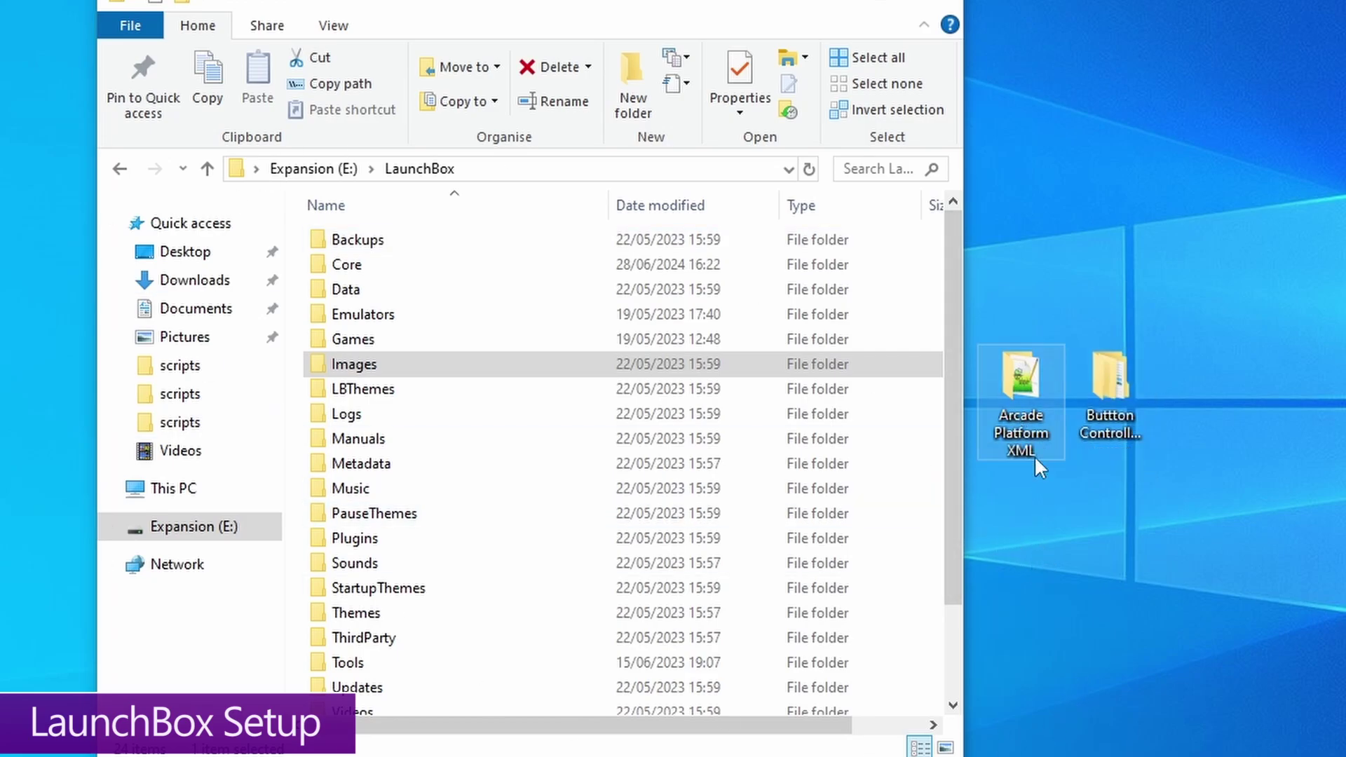
click(1111, 416)
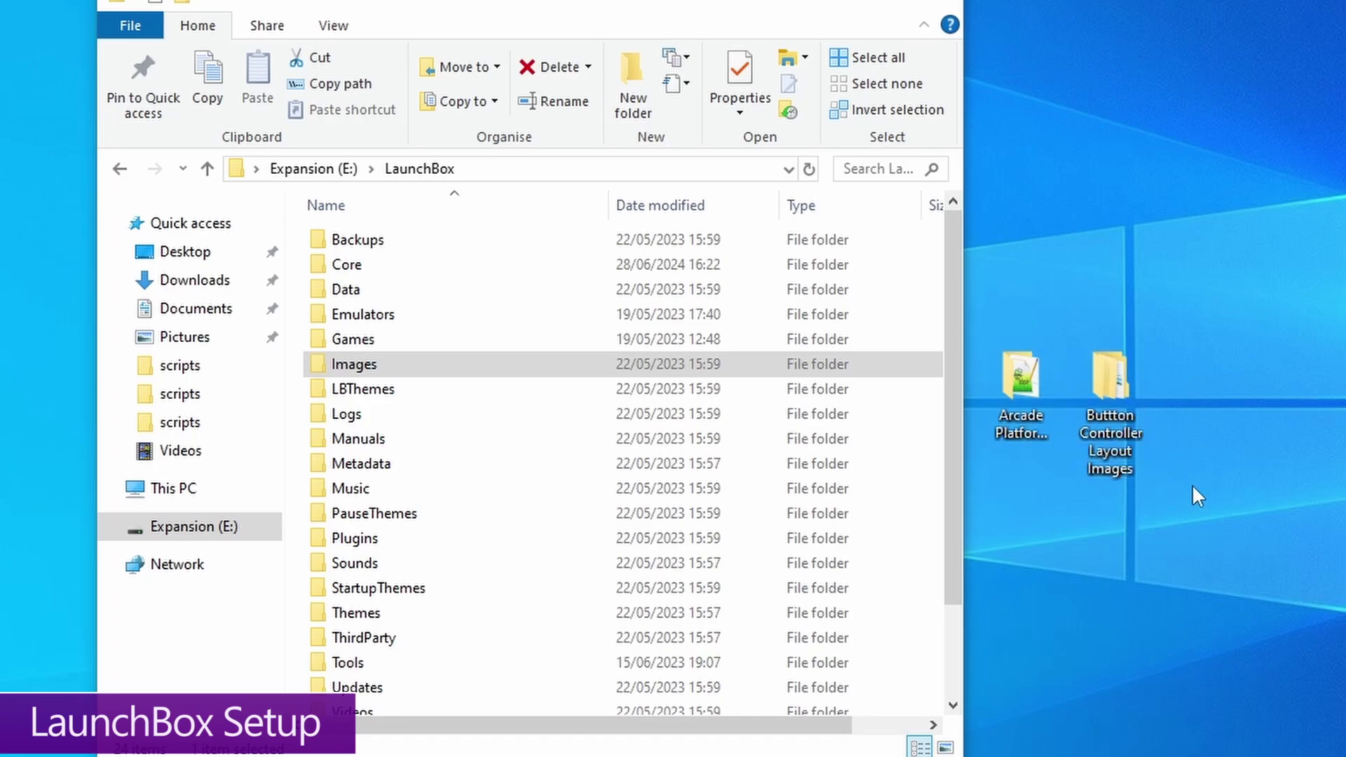
drag(1220, 517, 999, 300)
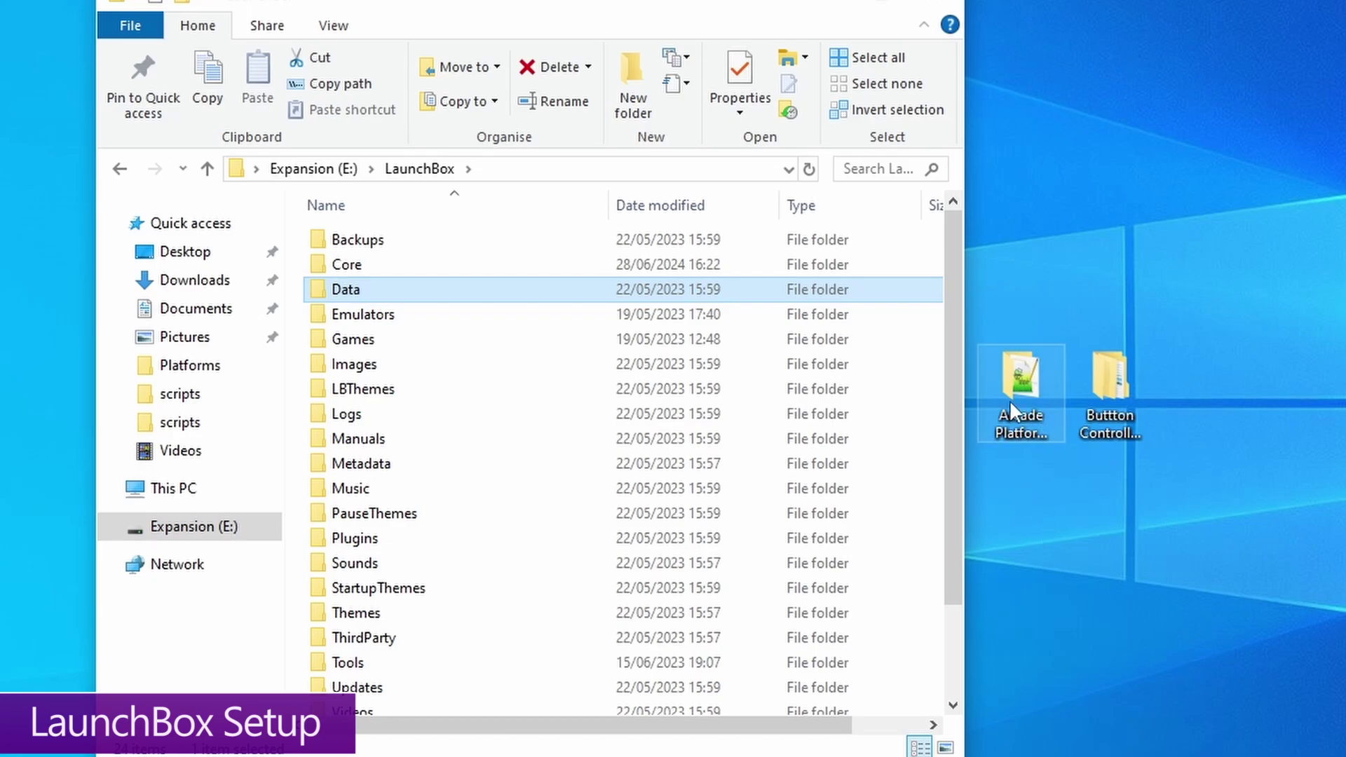
Step: Move Arcade.xml from the desktop's Arcade Platform XML folder into the LaunchBox\Data\Platforms folder
click(1055, 433)
double_click(1056, 434)
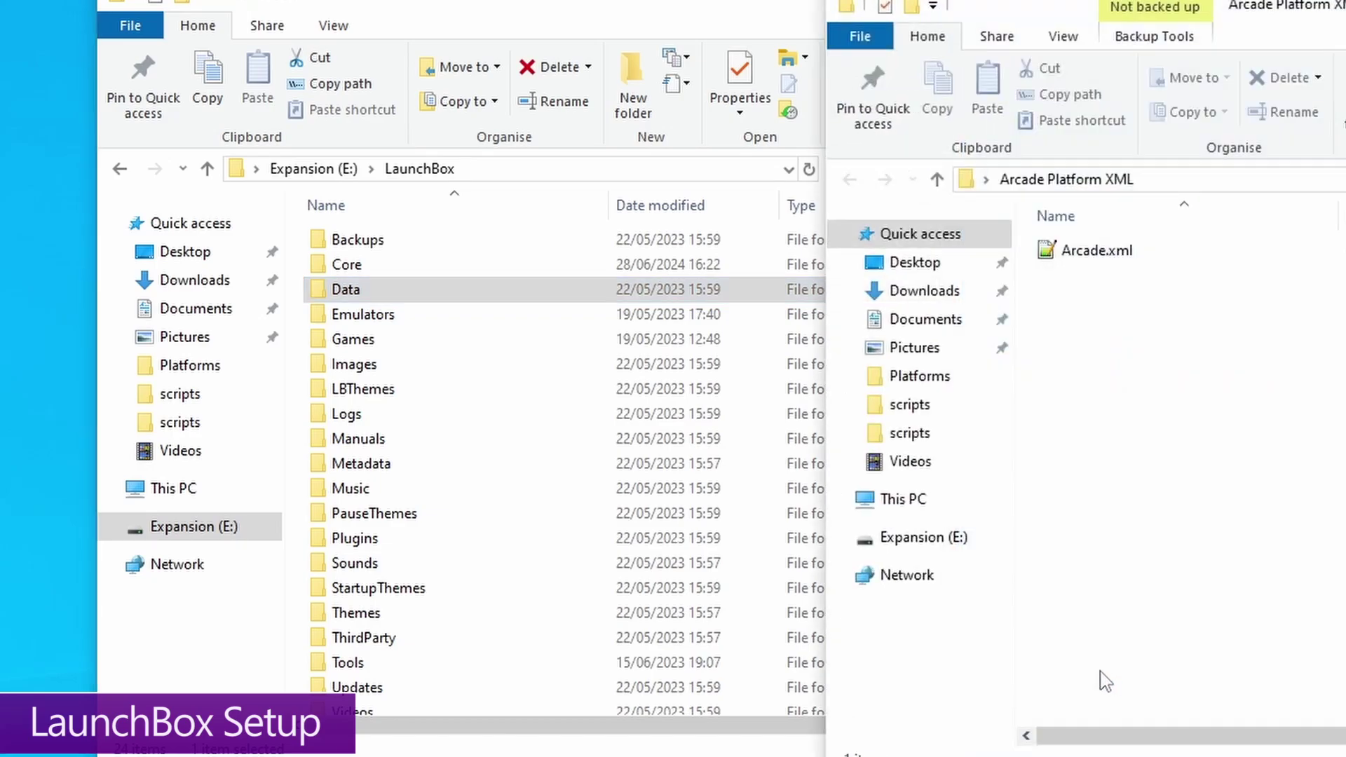
click(348, 294)
double_click(348, 292)
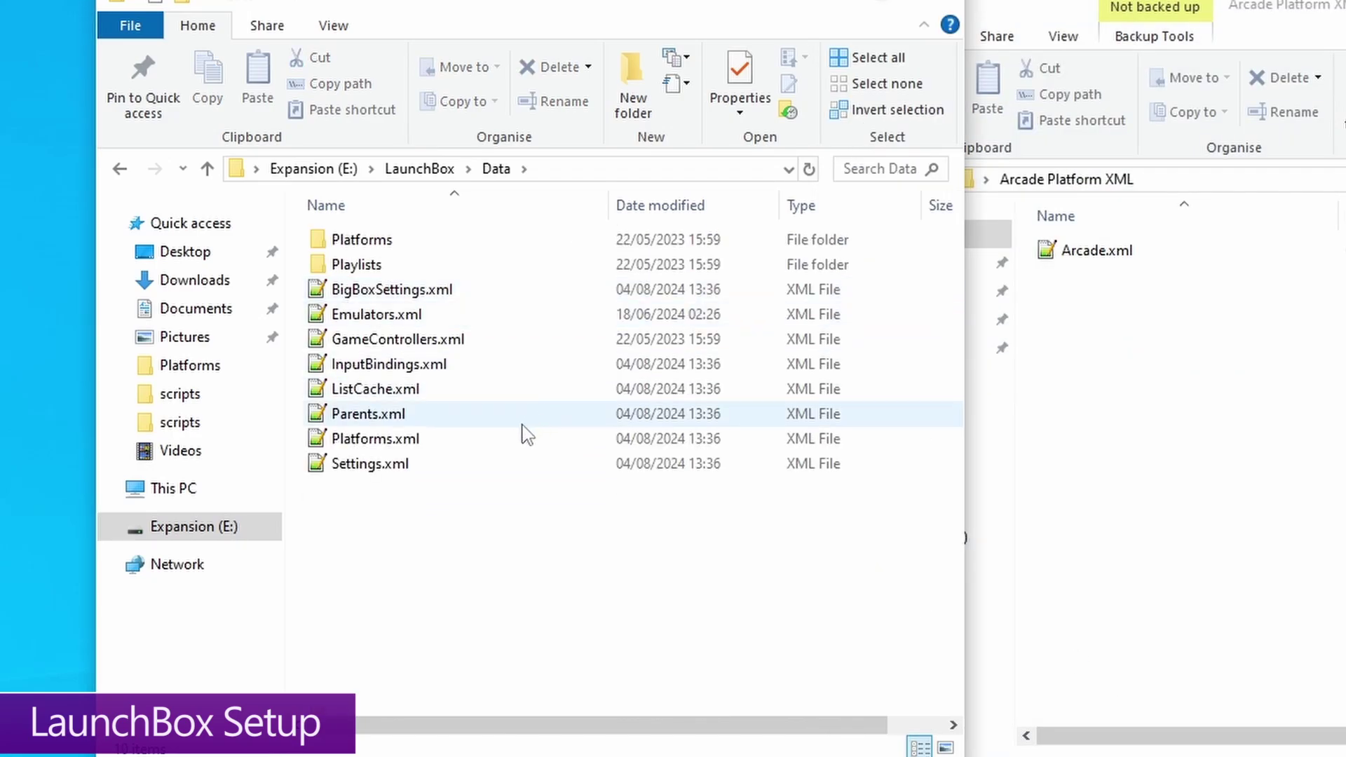
click(358, 243)
double_click(358, 242)
click(1093, 254)
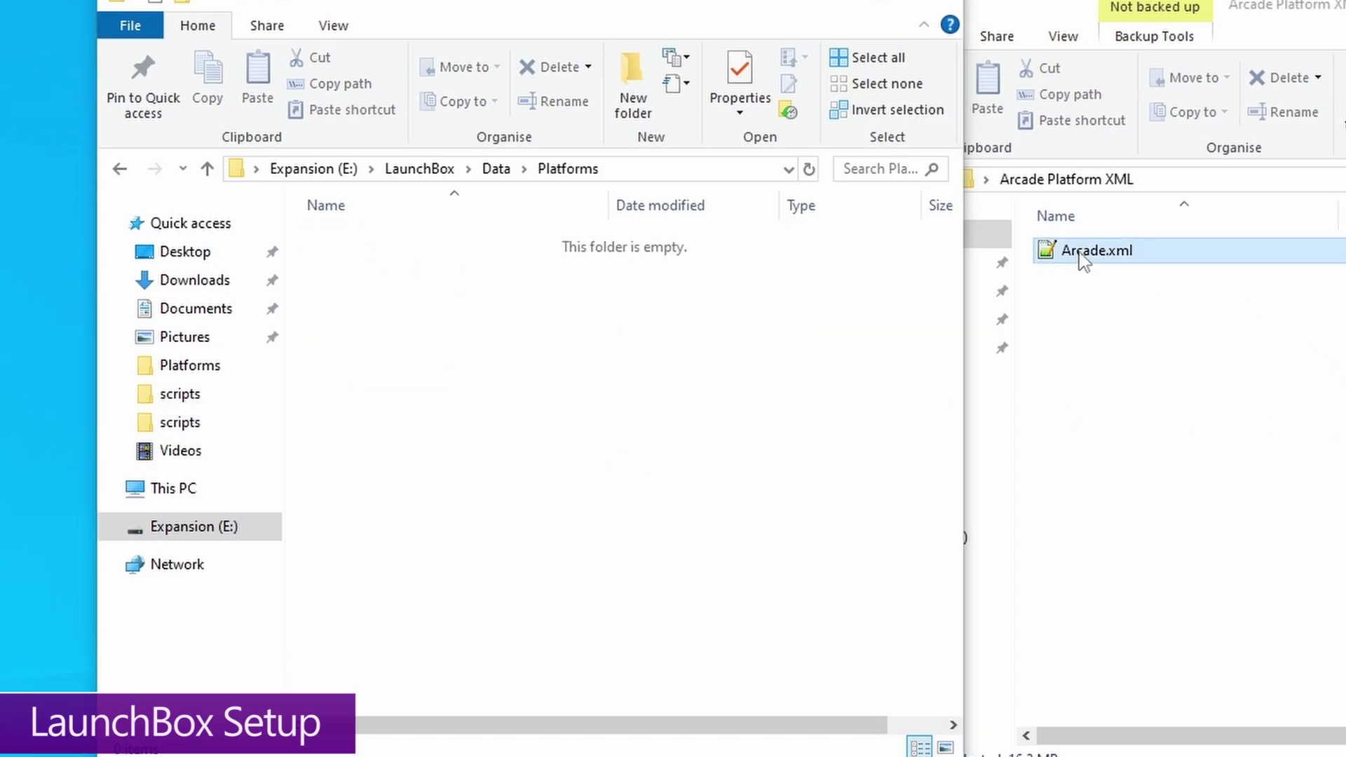
drag(1105, 254, 607, 441)
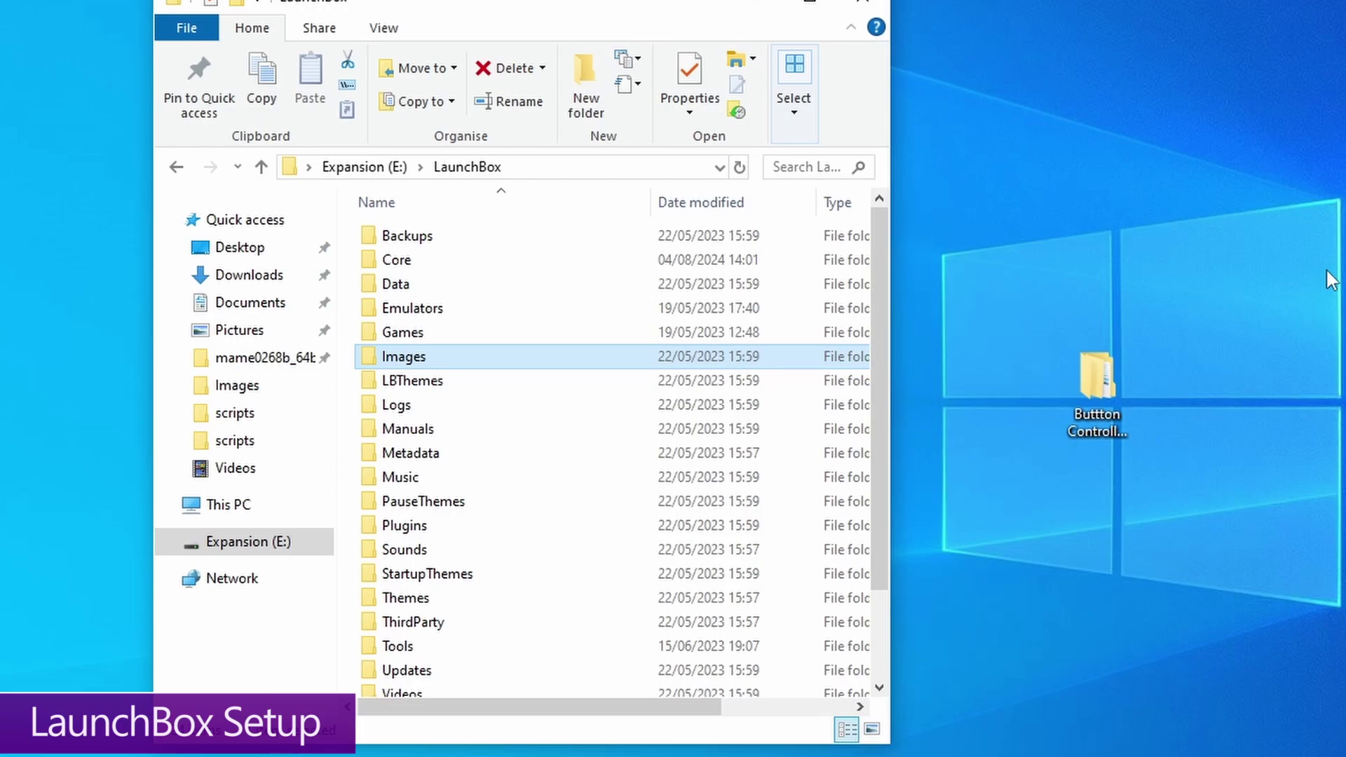
Step: Move the Arcade folder from the desktop's Buttton Controller Layout Images folder into the LaunchBox\Images folder
click(1096, 392)
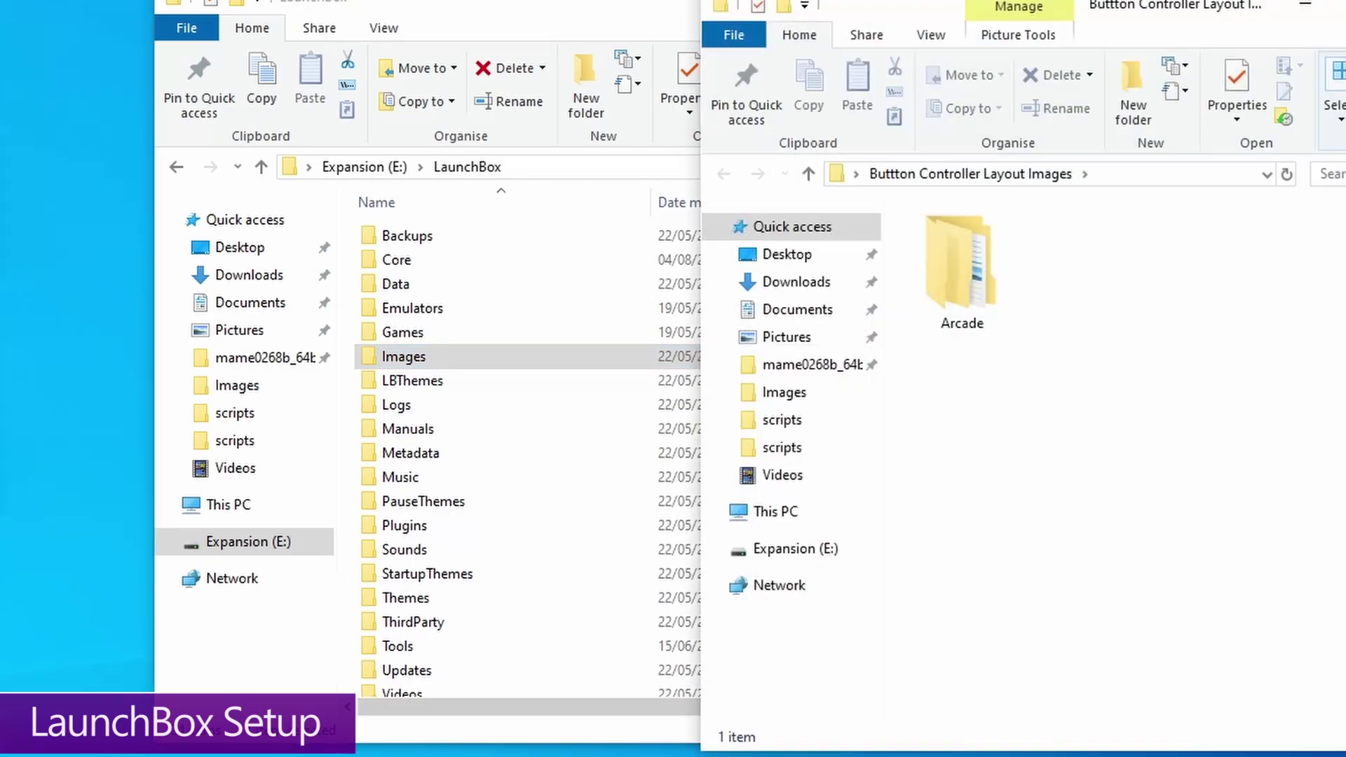
double_click(449, 357)
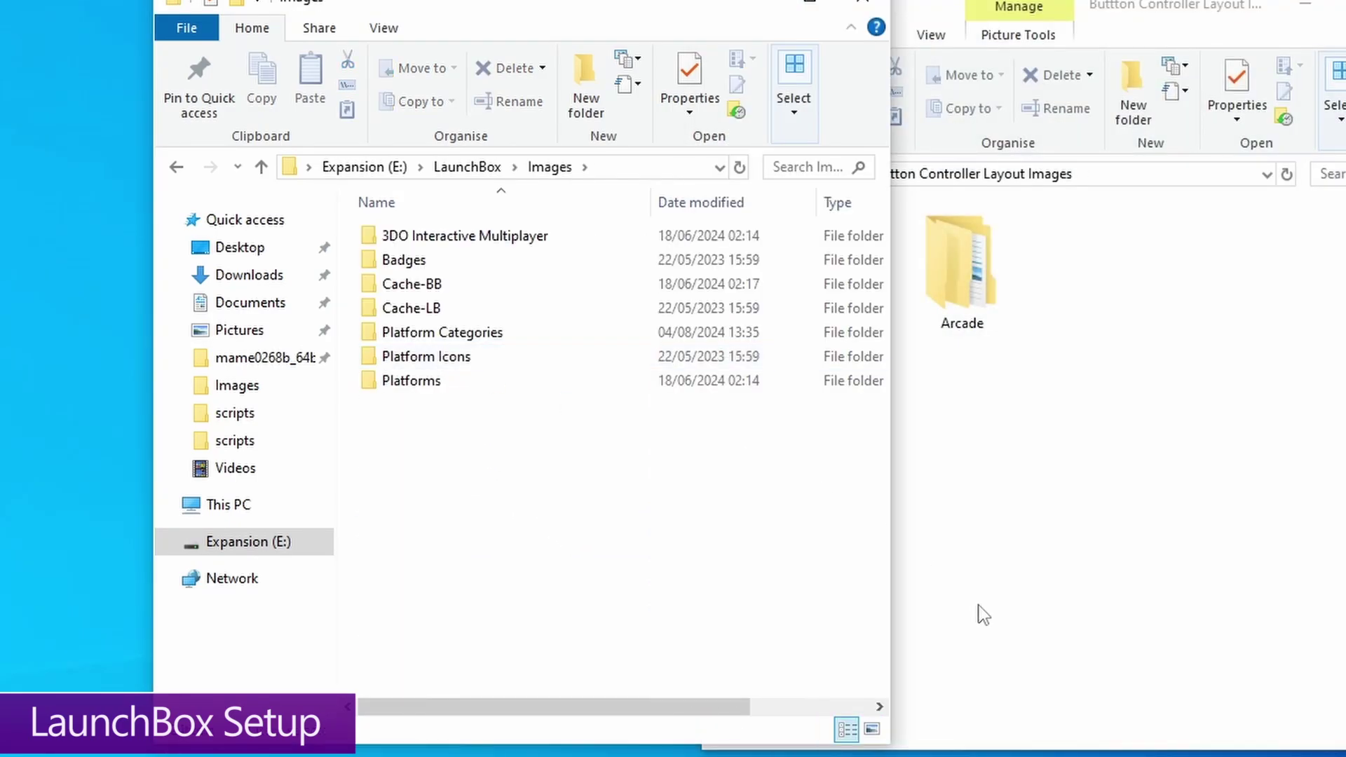
click(967, 326)
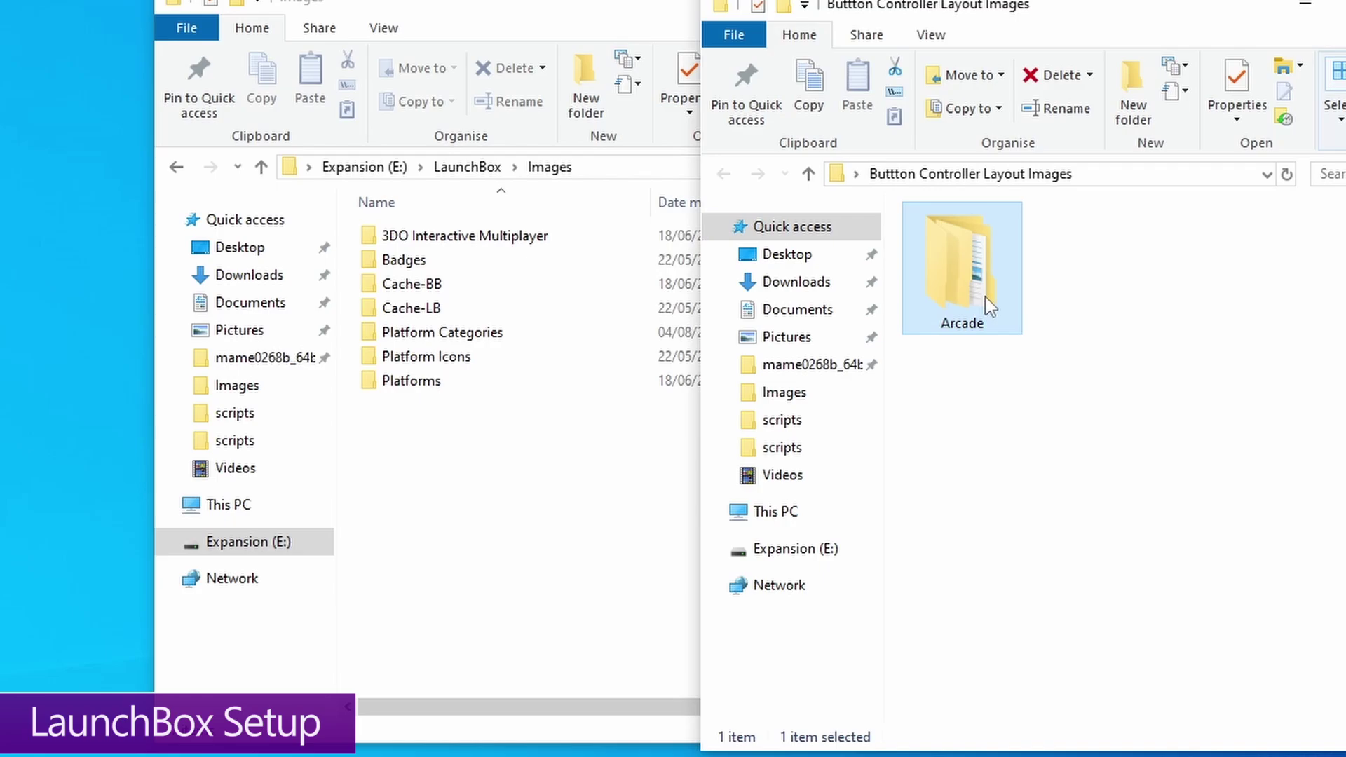
drag(959, 255, 560, 536)
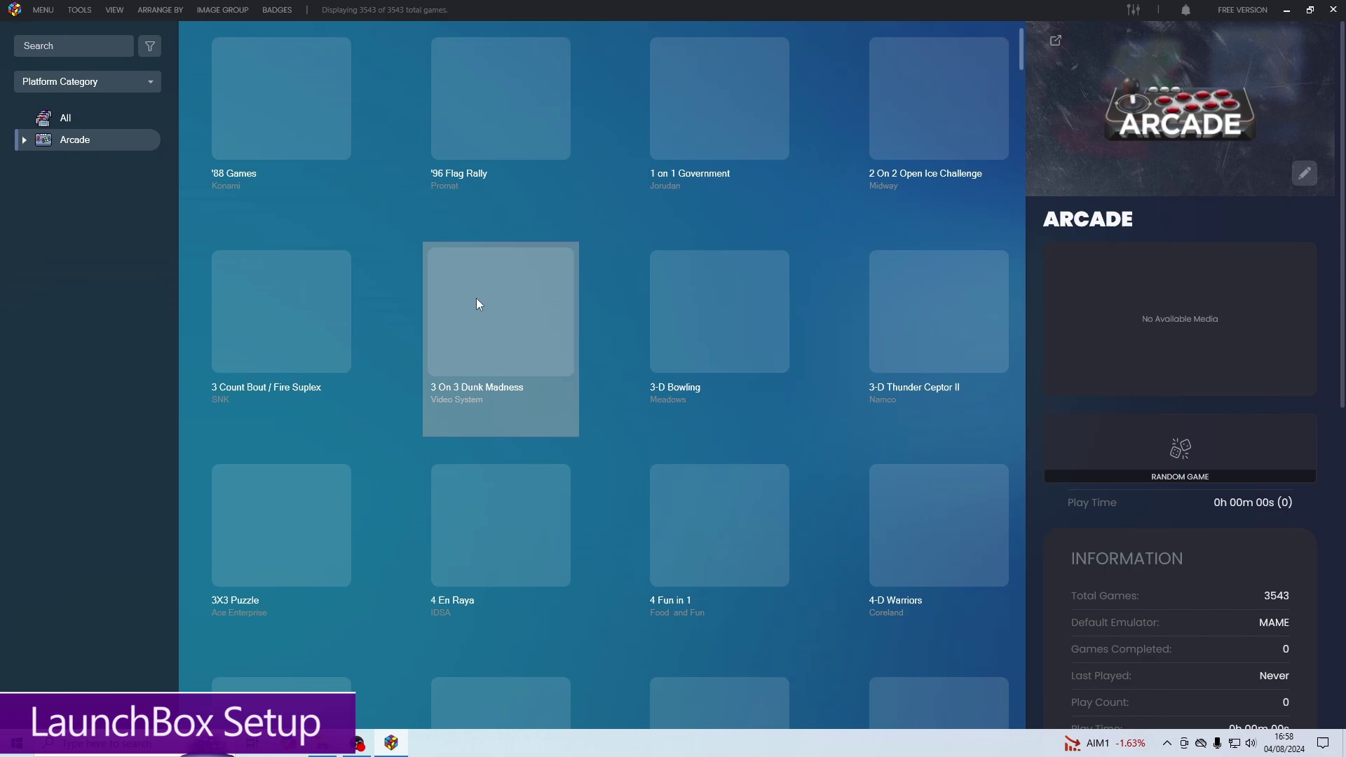
Step: In LaunchBox, expand the Arcade category, show the Arcade platform's games and bring up the file management options for the ROMs path
click(23, 140)
click(83, 166)
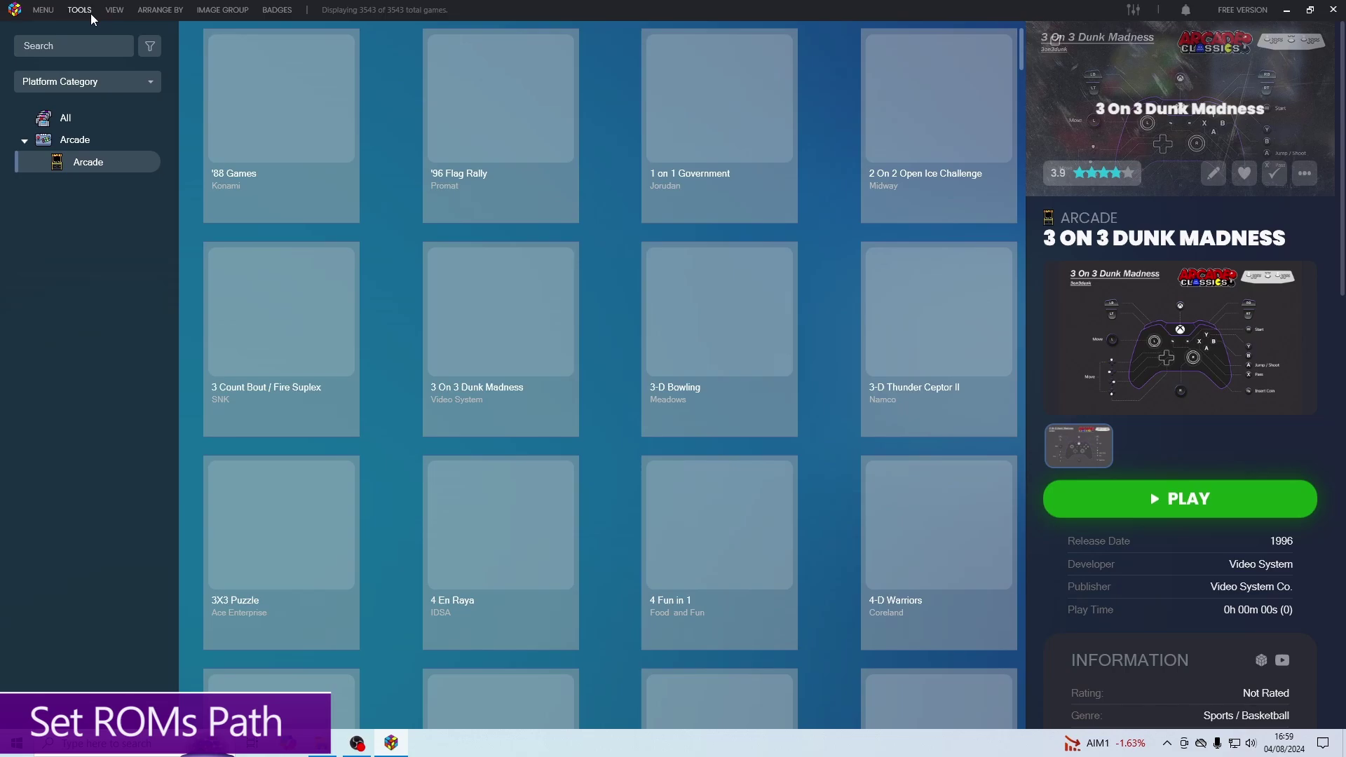
click(86, 12)
mouse_move(129, 188)
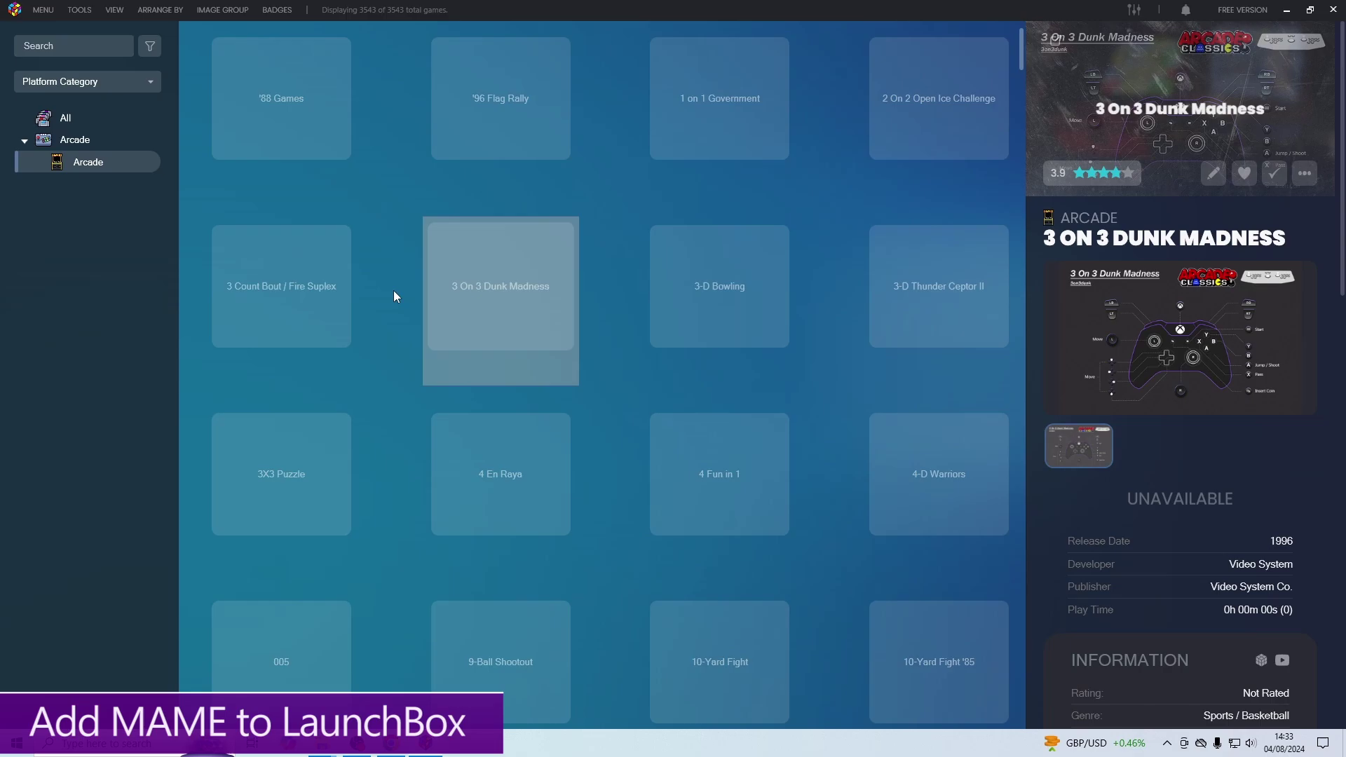
Step: Add a new emulator named MAME and set its application path to mame.exe in D:\mame0268b_64bit
click(79, 12)
mouse_move(113, 50)
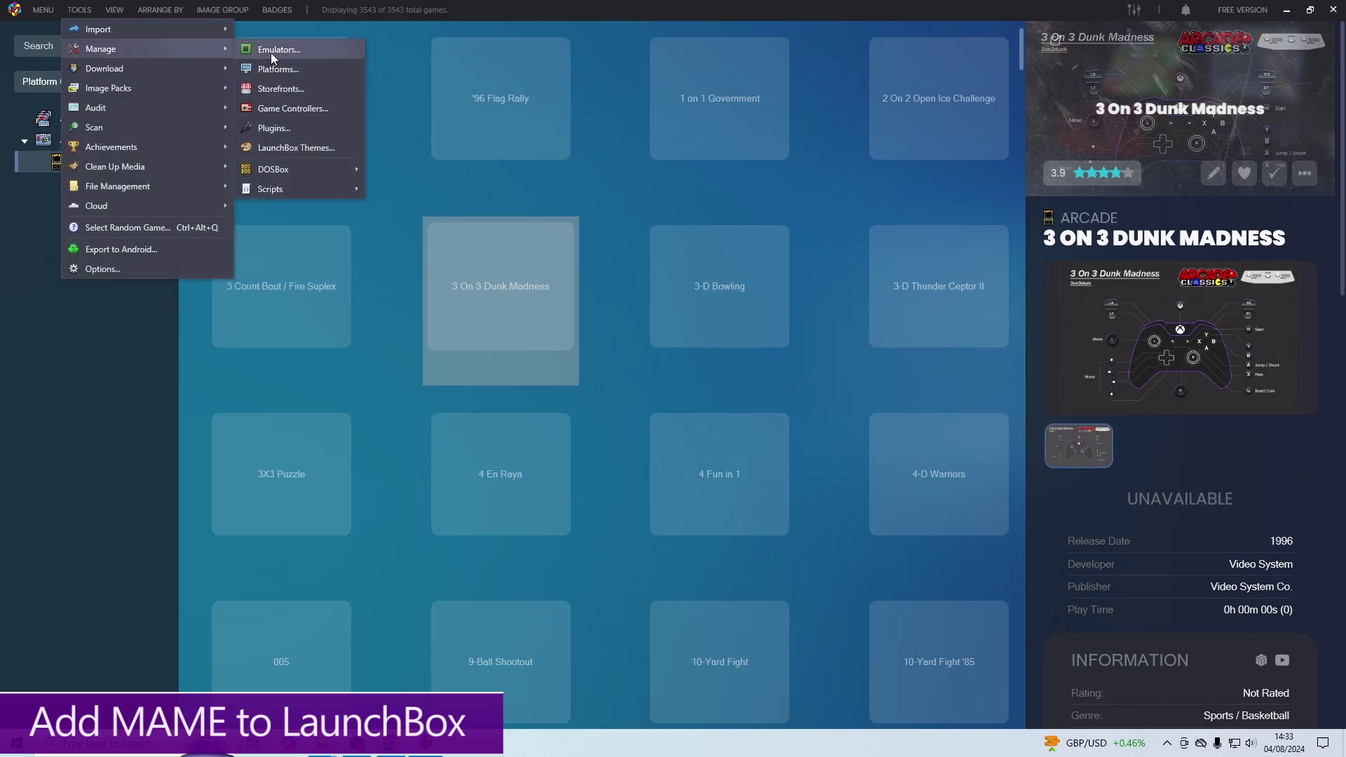
click(273, 51)
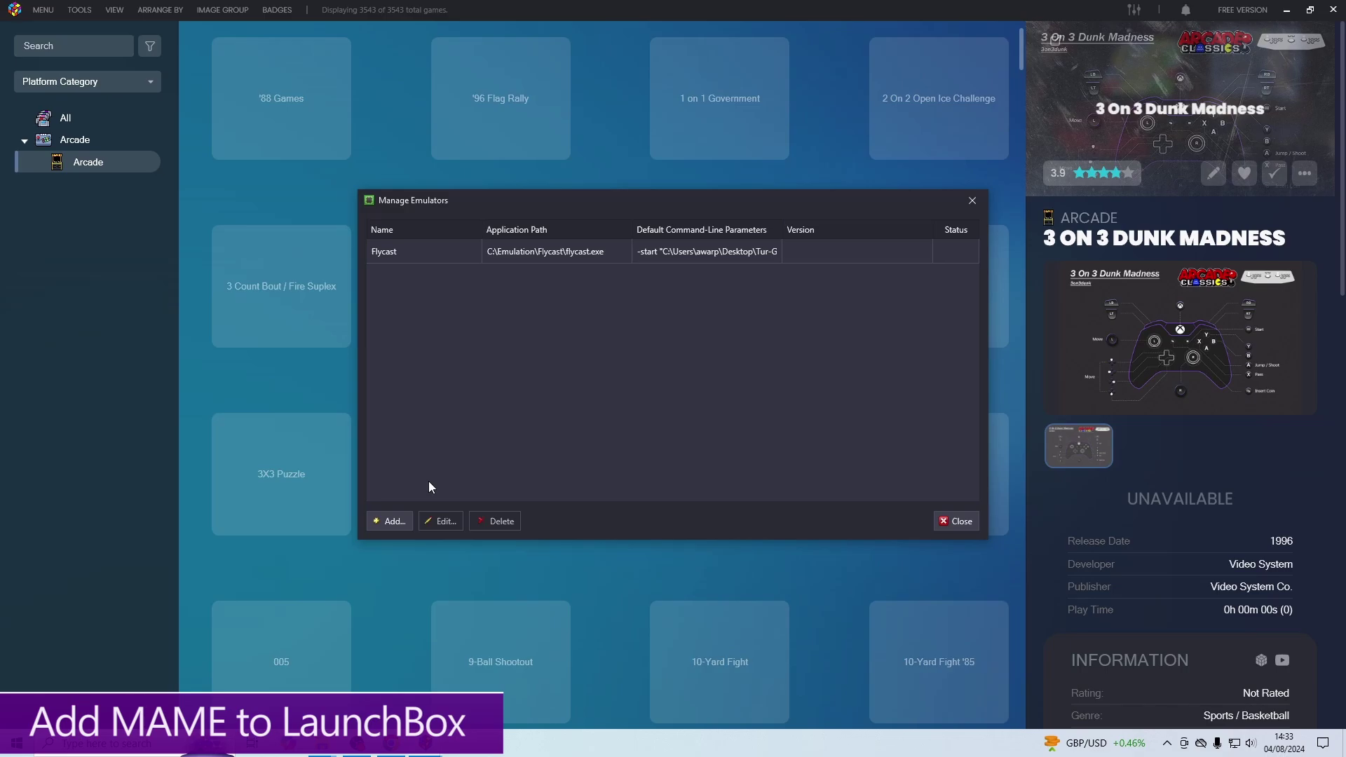
click(391, 522)
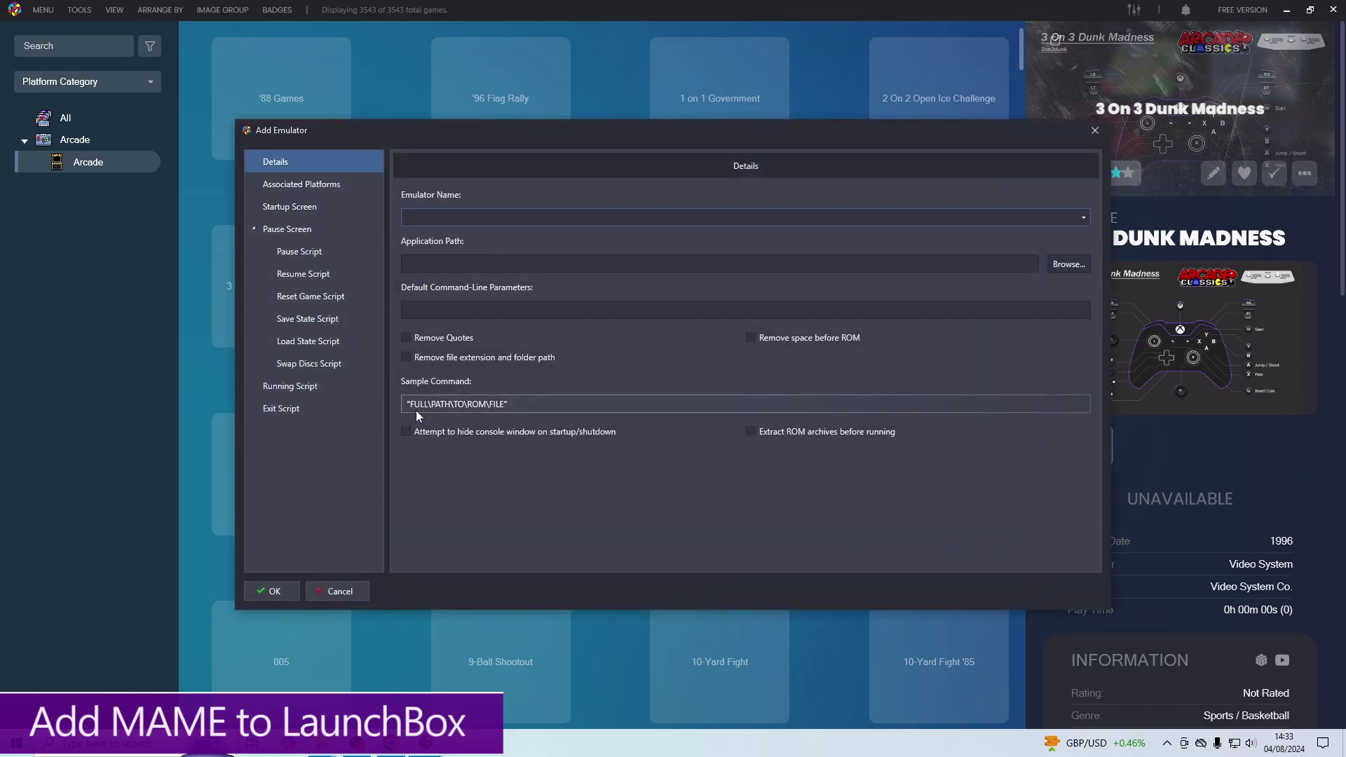
text(MAME)
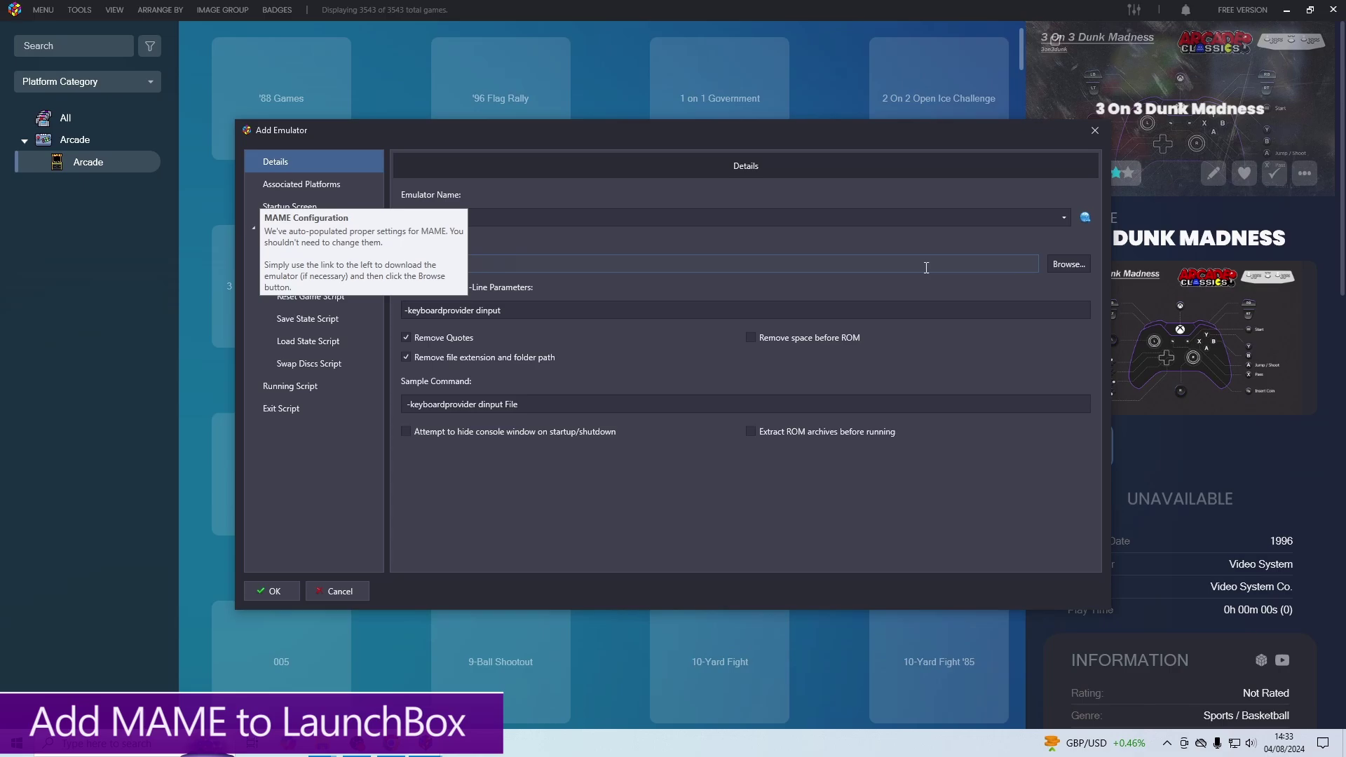
click(1066, 262)
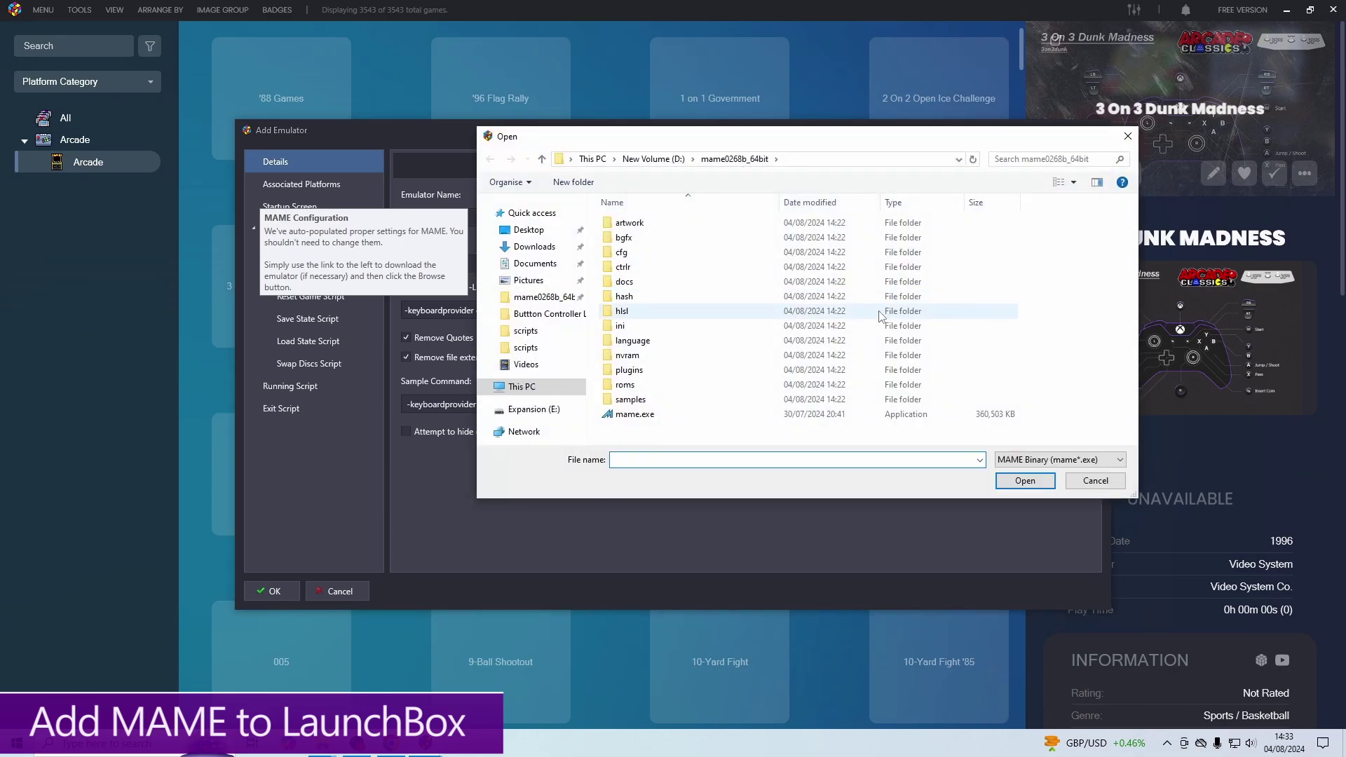
click(644, 415)
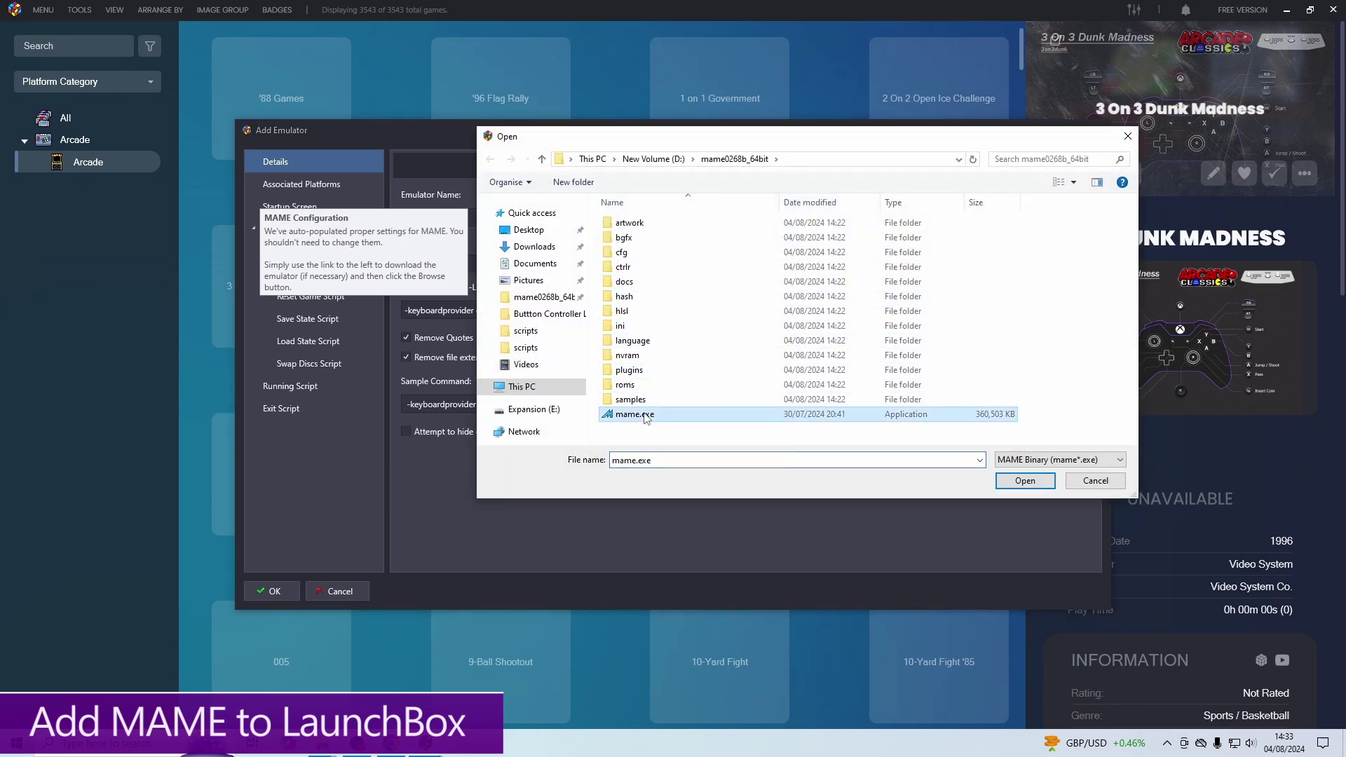
click(1025, 481)
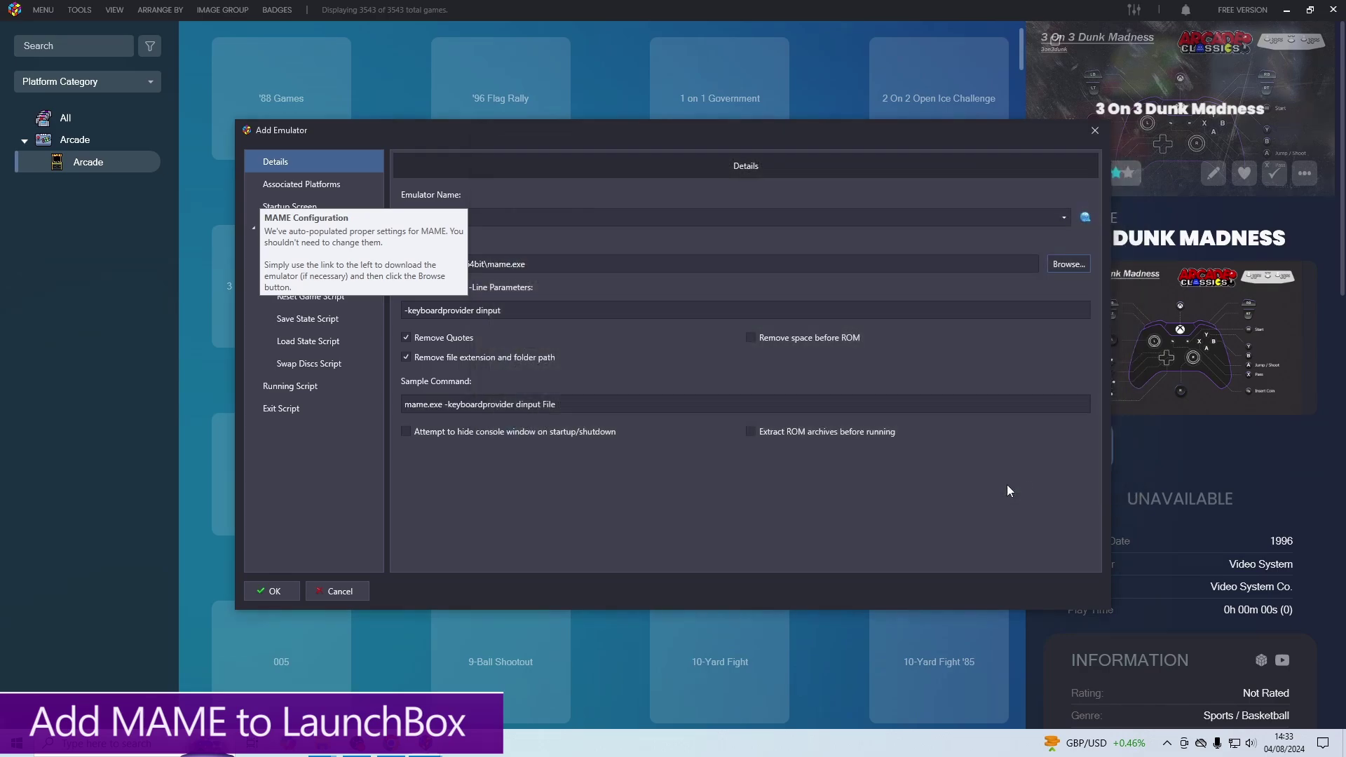
Step: Make MAME the default emulator for the Arcade platform, update all Arcade games to use it, and close the emulator manager
click(302, 184)
click(659, 218)
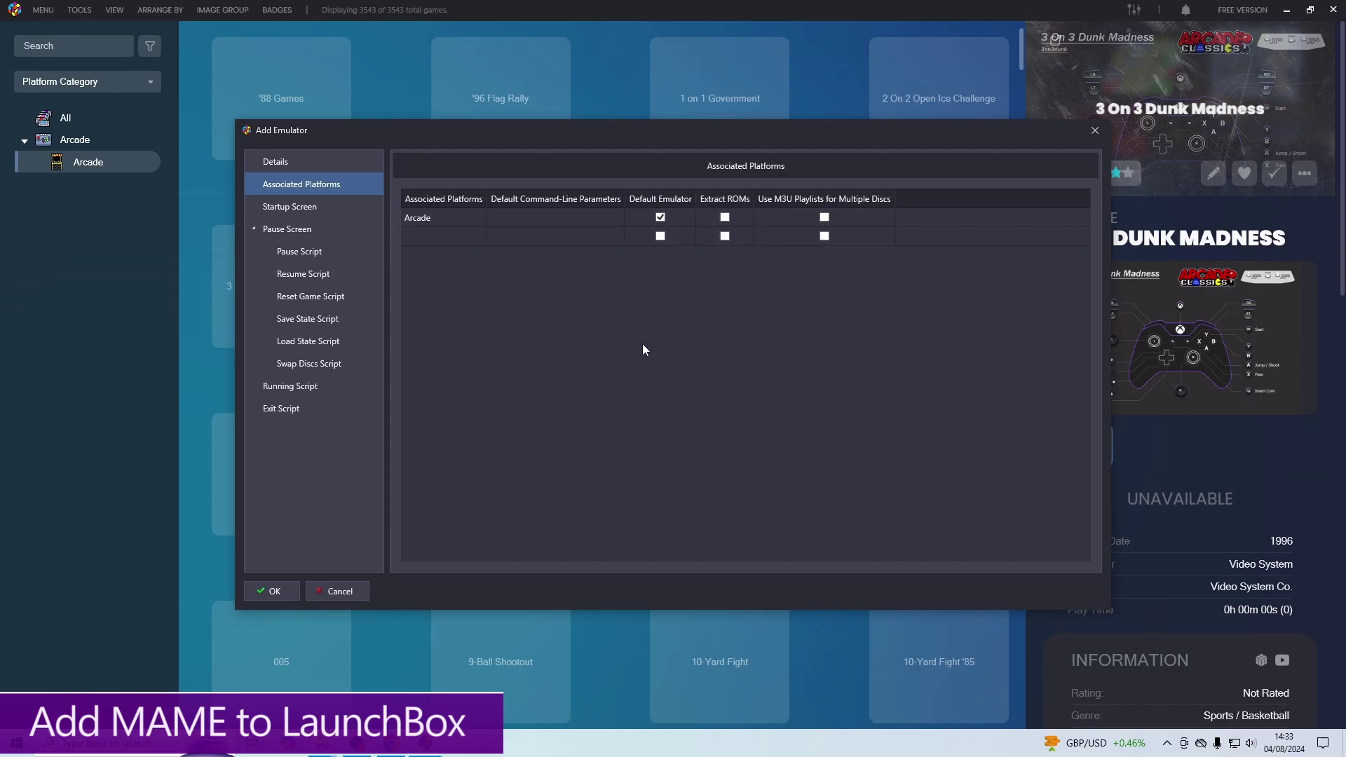
click(273, 594)
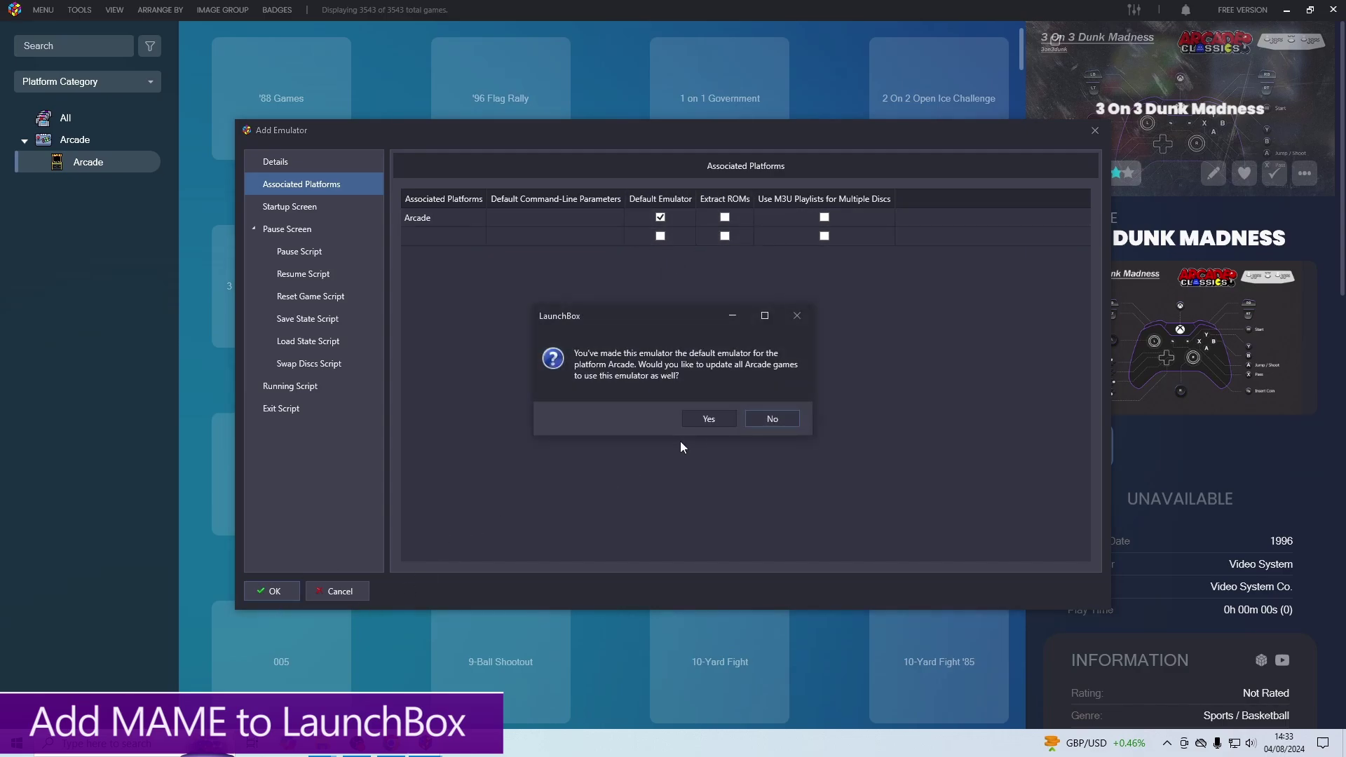
click(713, 420)
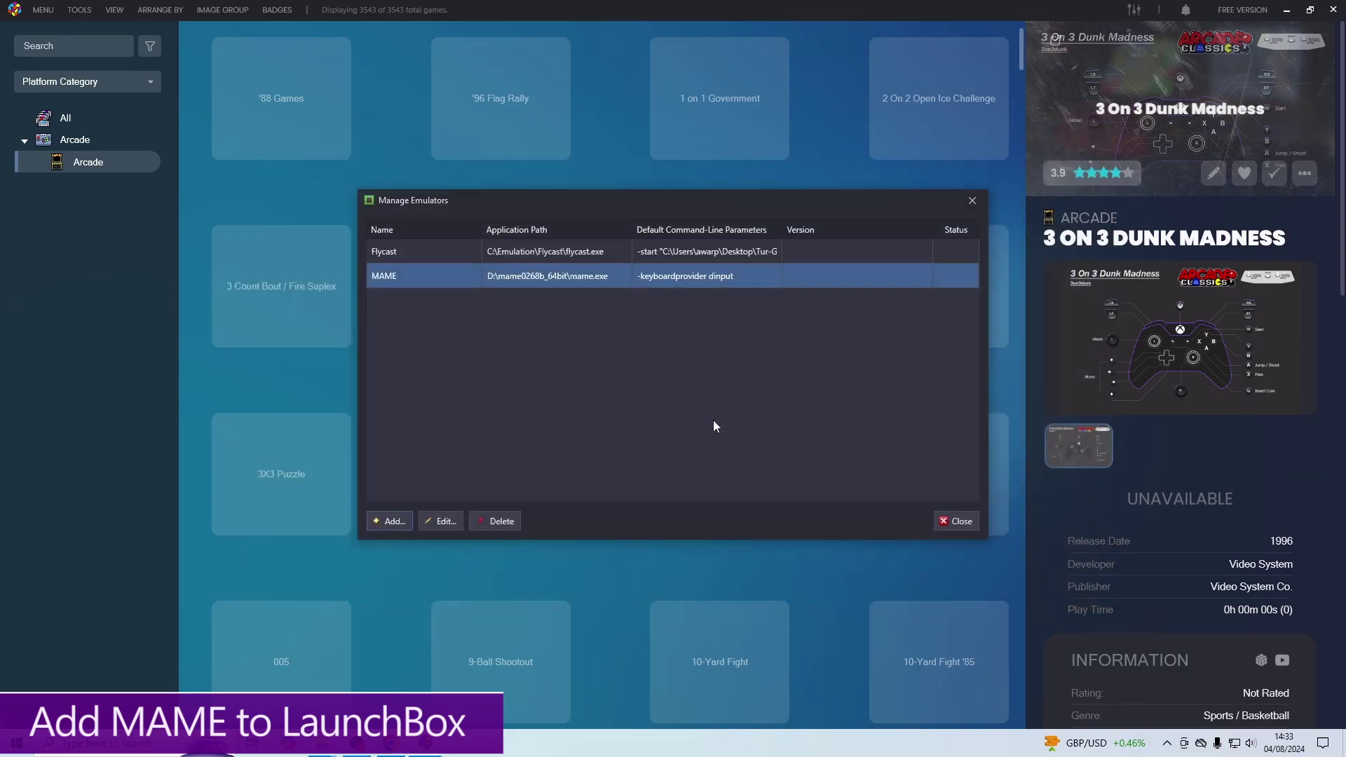
click(959, 523)
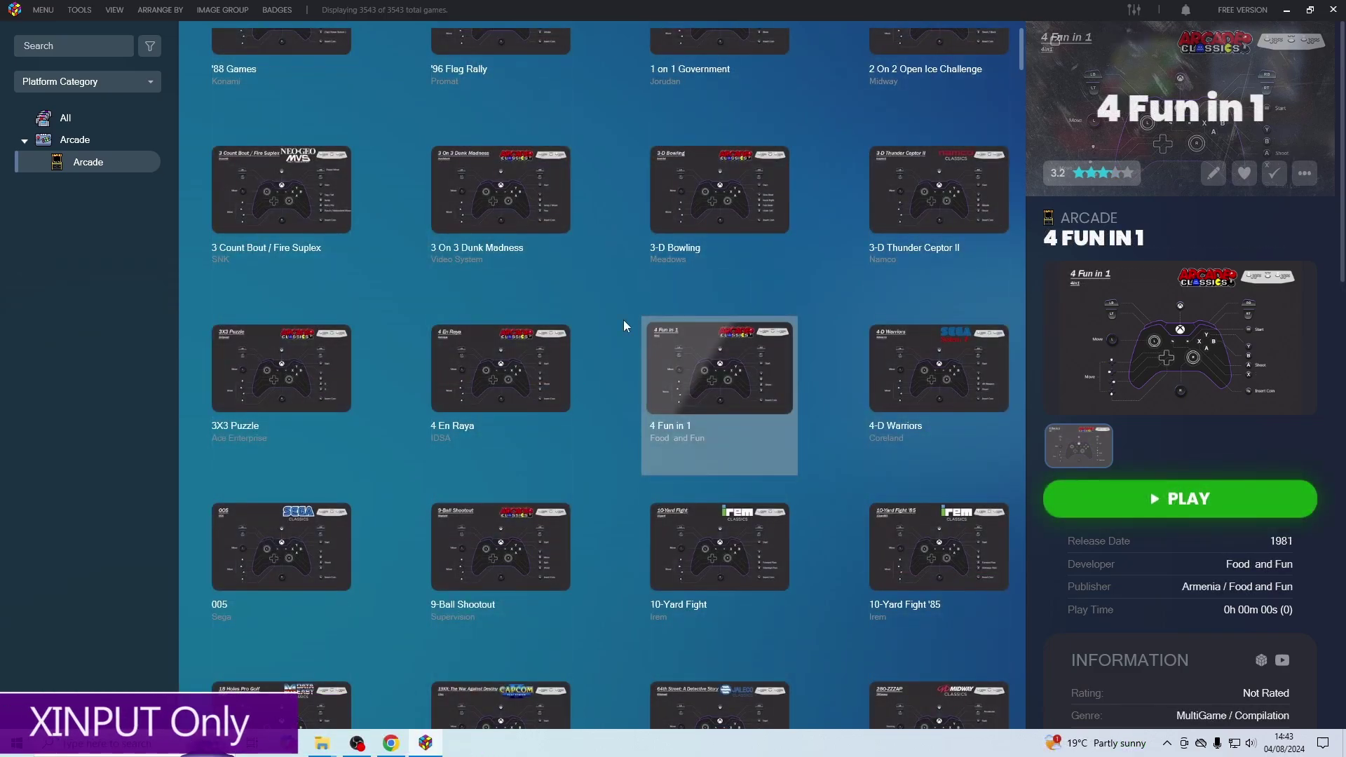
Step: View the 4 Fun in 1 controller layout image at full size to read its button mapping
click(511, 408)
click(692, 390)
click(1141, 358)
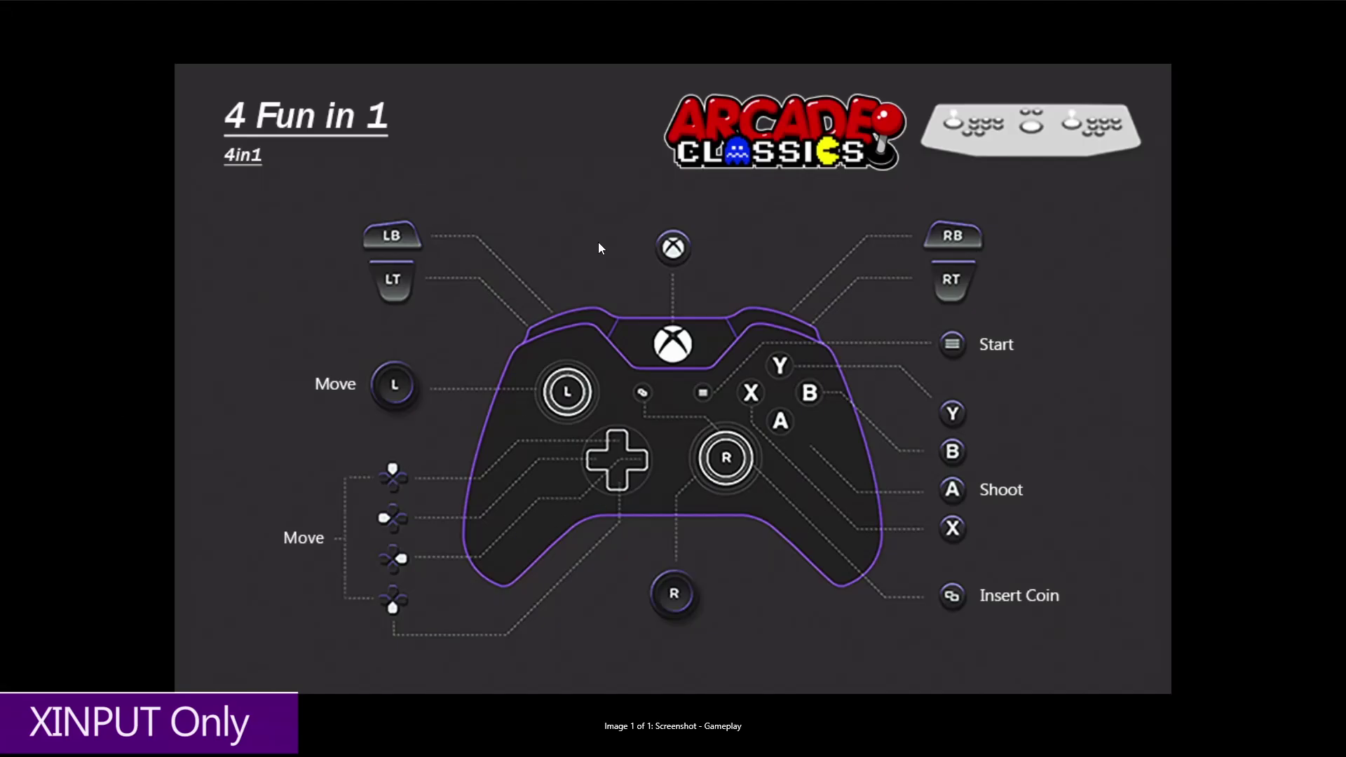
click(273, 440)
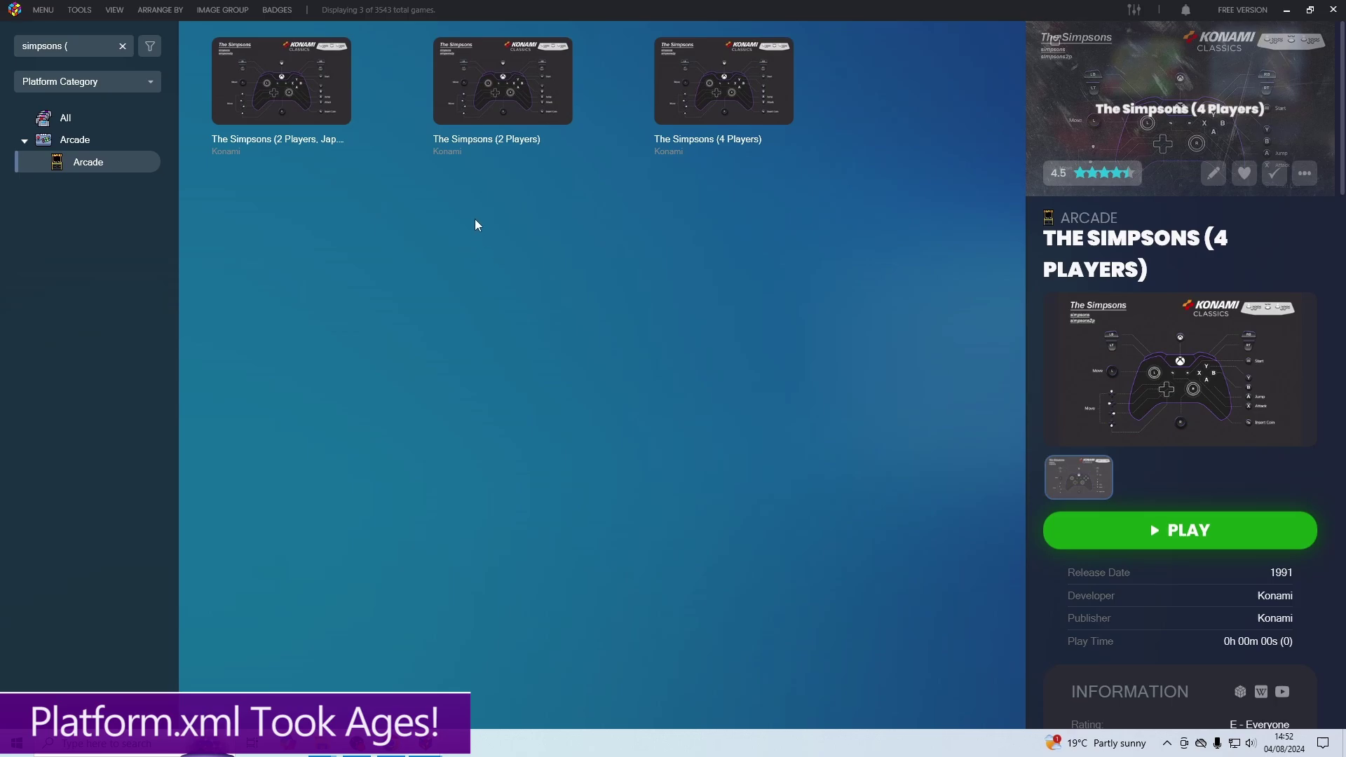
Step: Compare the 2 Players, 4 Players and Japanese bug fix entries of The Simpsons in the game list
click(480, 102)
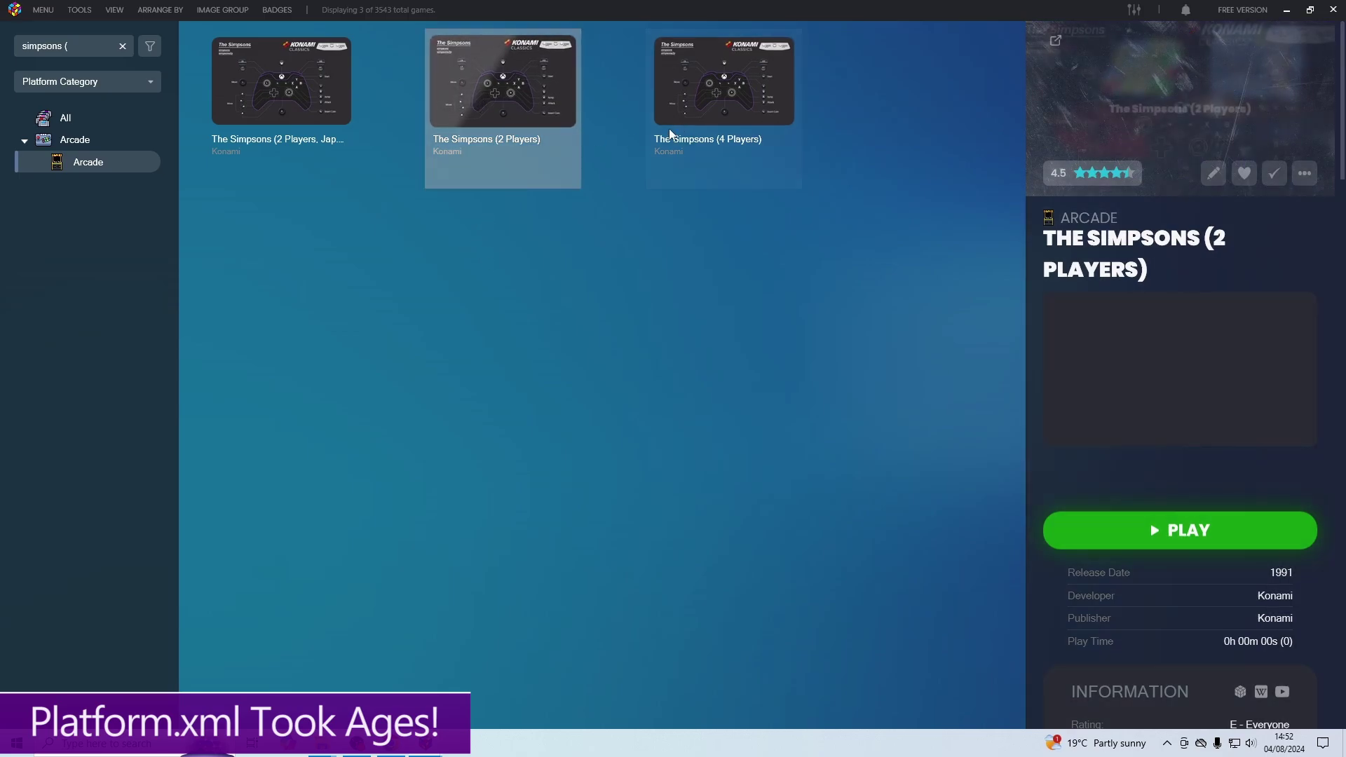
click(696, 115)
click(302, 114)
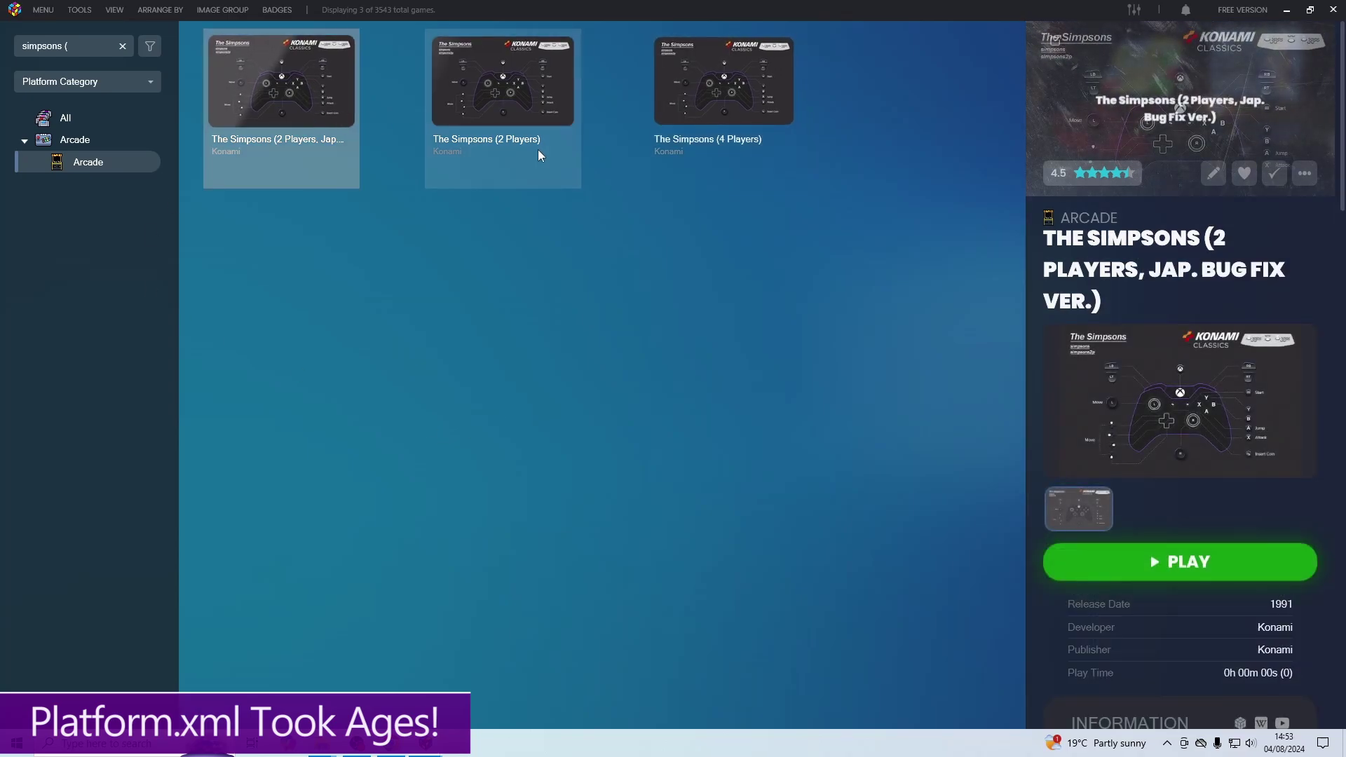
click(509, 132)
click(704, 123)
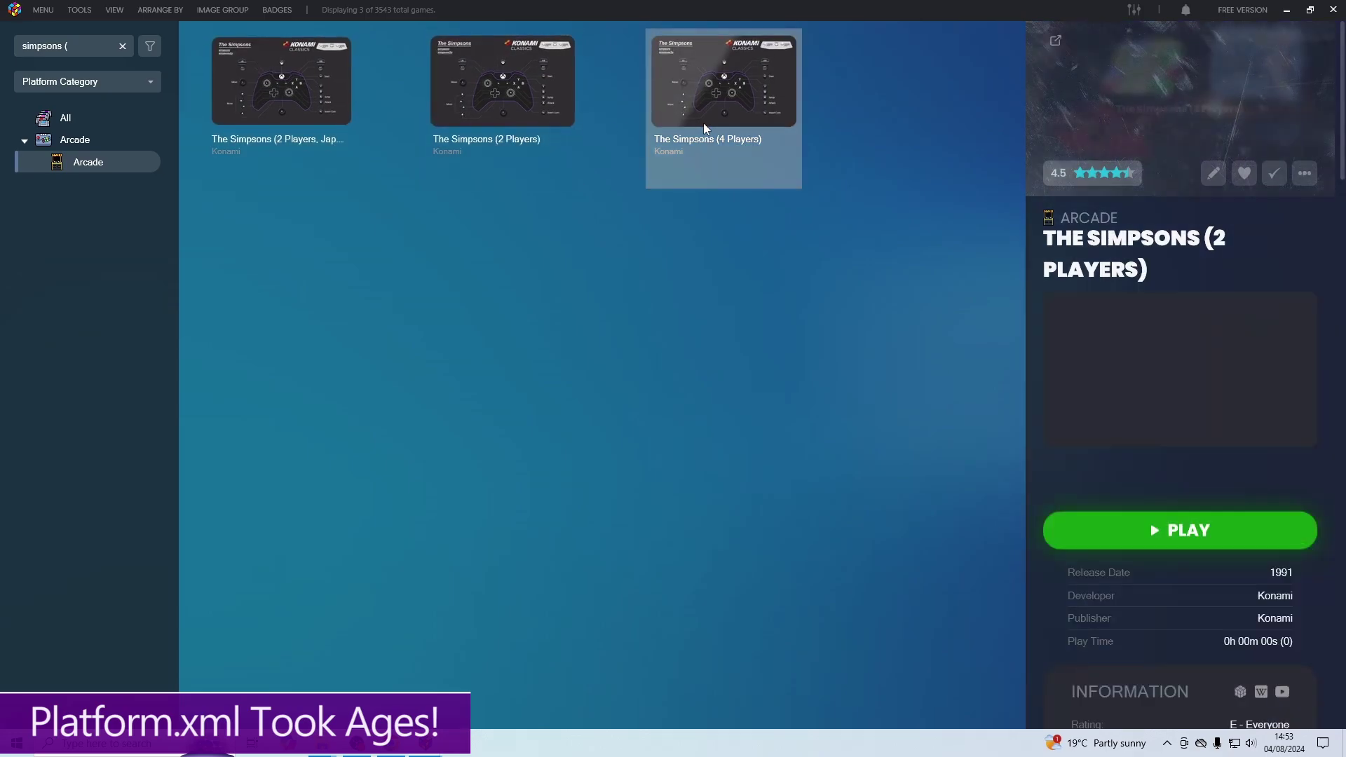
click(491, 112)
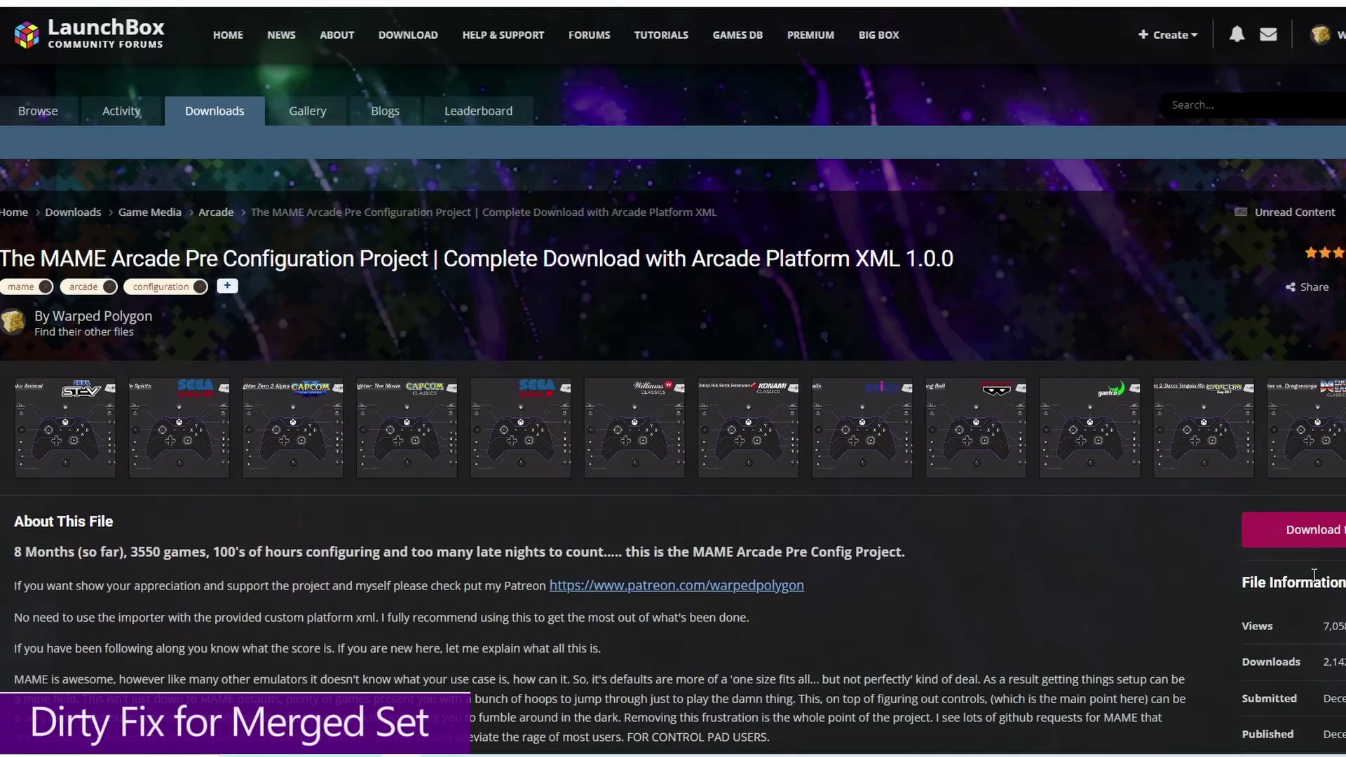
Step: Download Dummy Zips for Merged Set Users ONLY.zip from the project's page and browse the zips in its extracted folder
click(1304, 540)
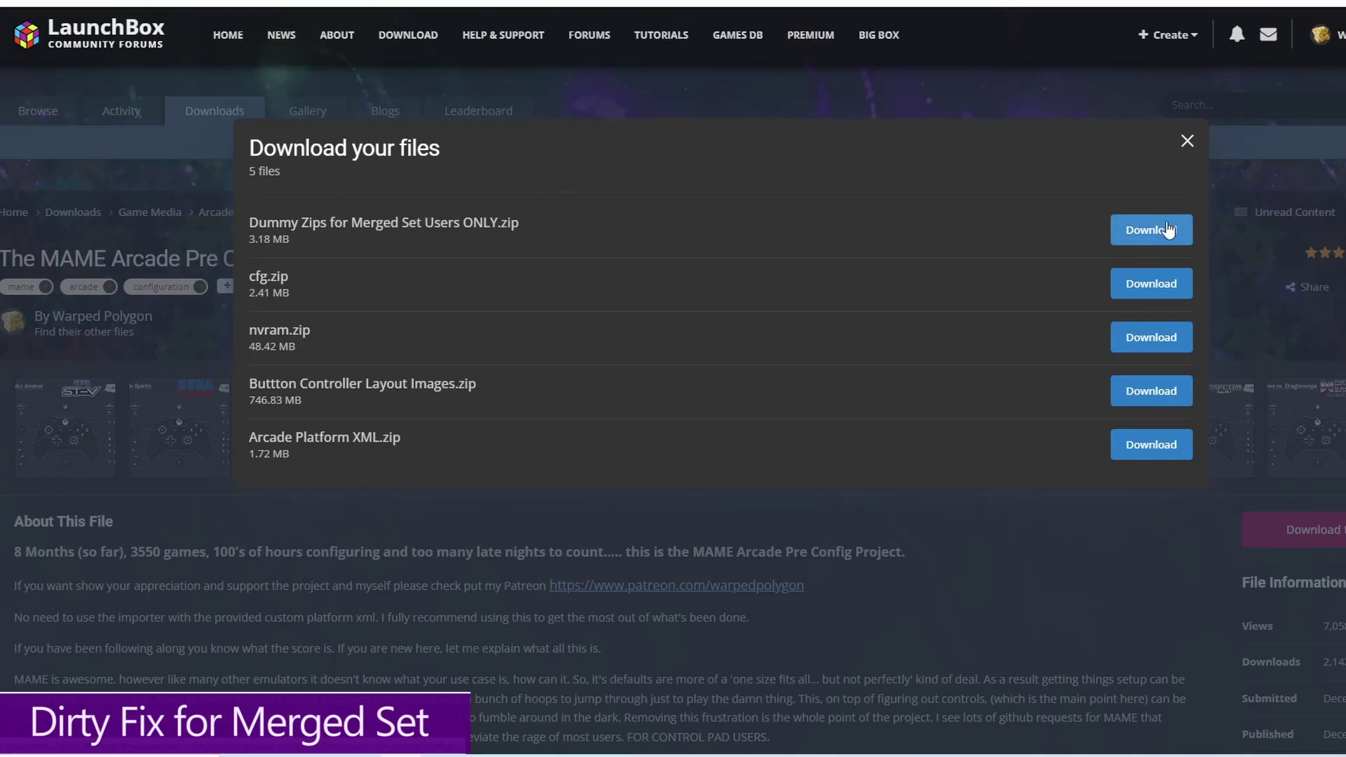
click(1153, 230)
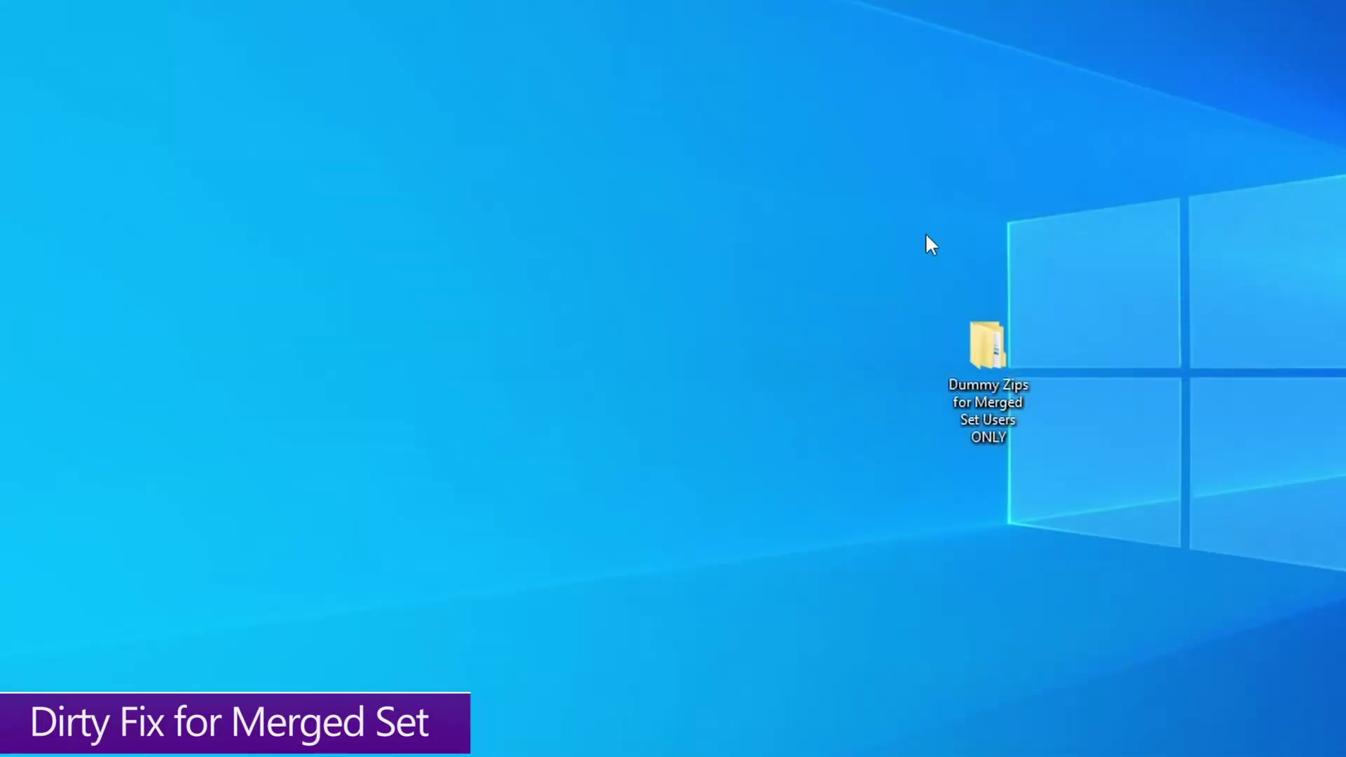
double_click(980, 382)
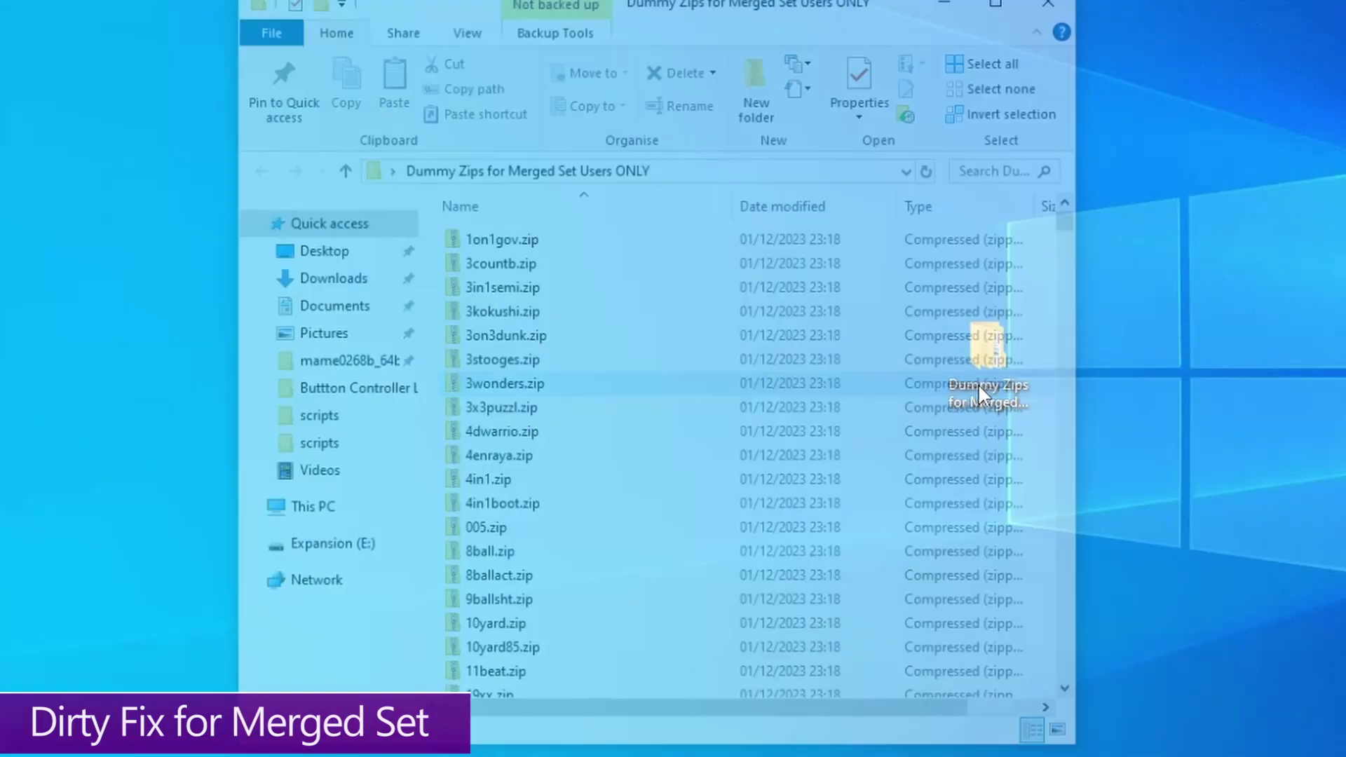
click(572, 482)
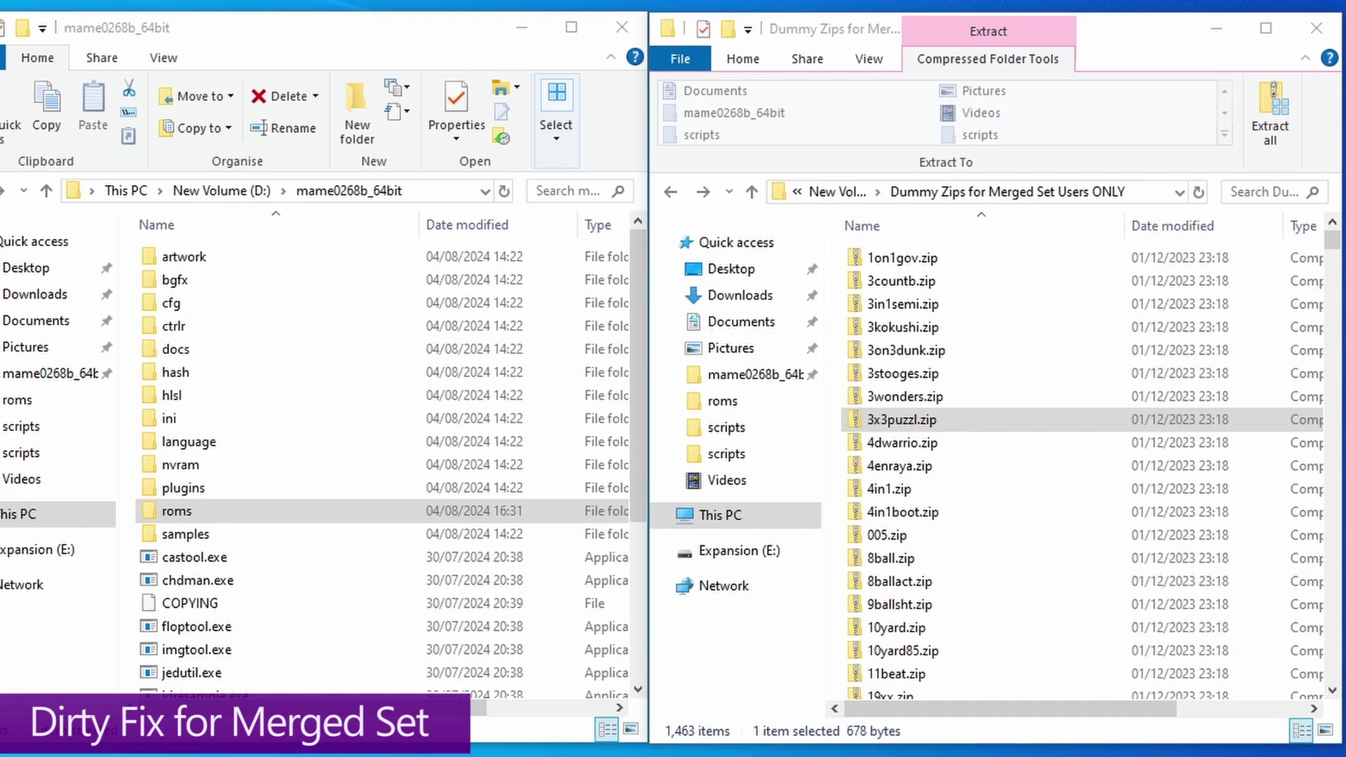
click(993, 513)
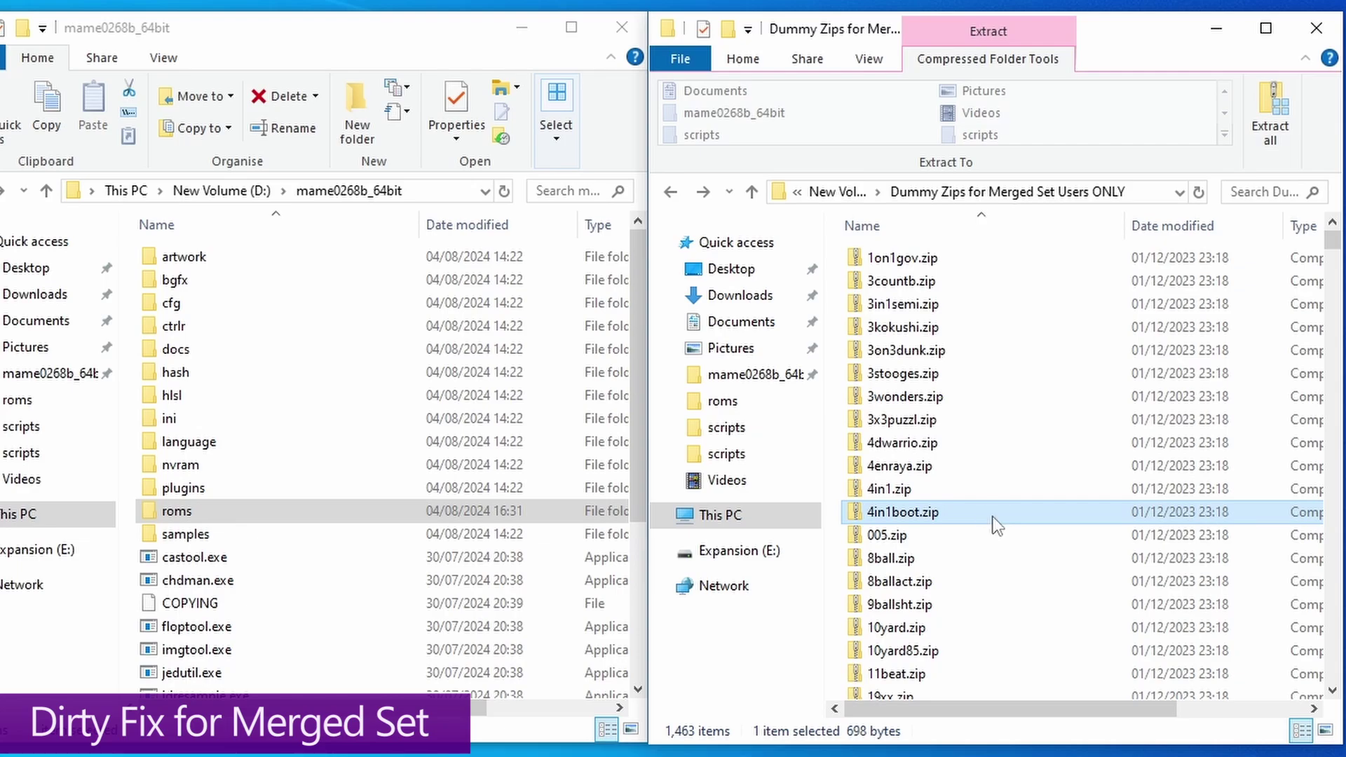
Step: Move all the dummy zips into the roms folder of mame0268b_64bit, skipping files that already exist there
key(ctrl+a)
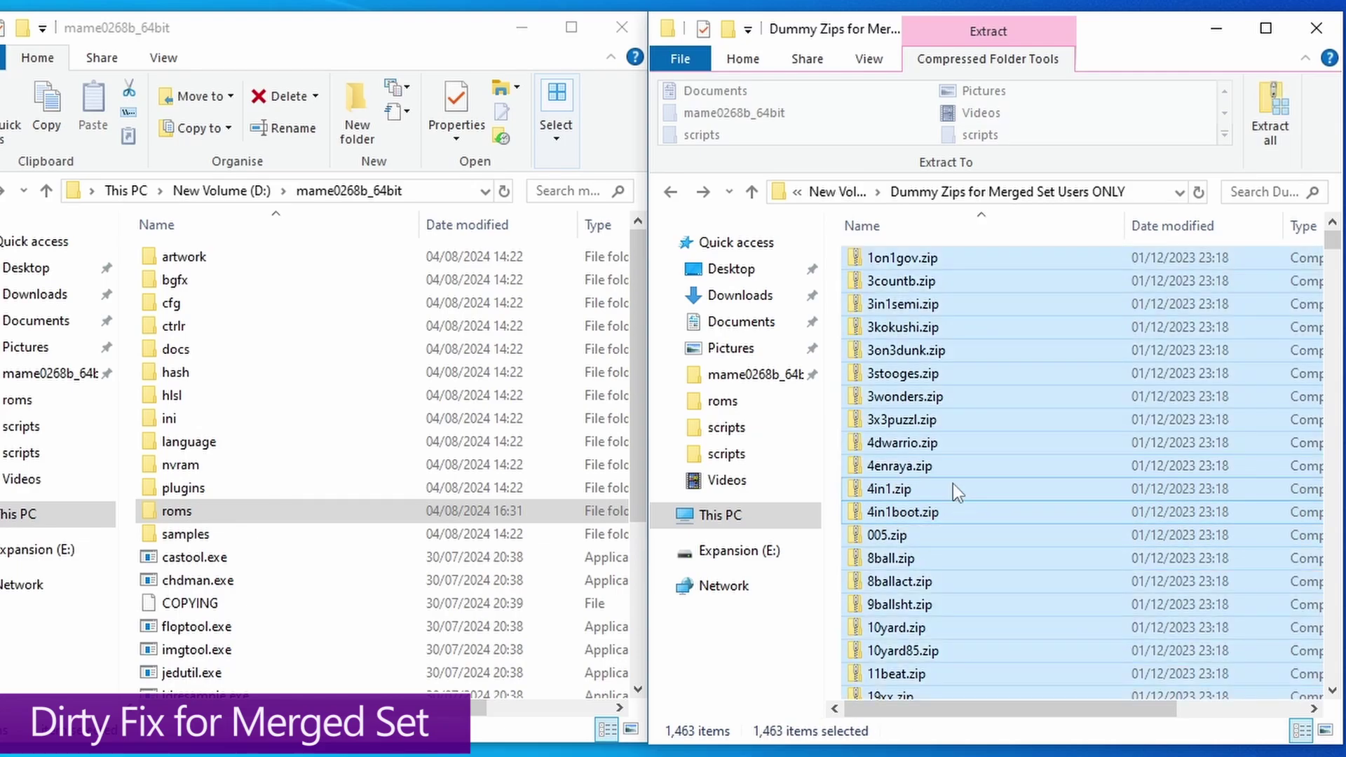
drag(885, 490, 307, 513)
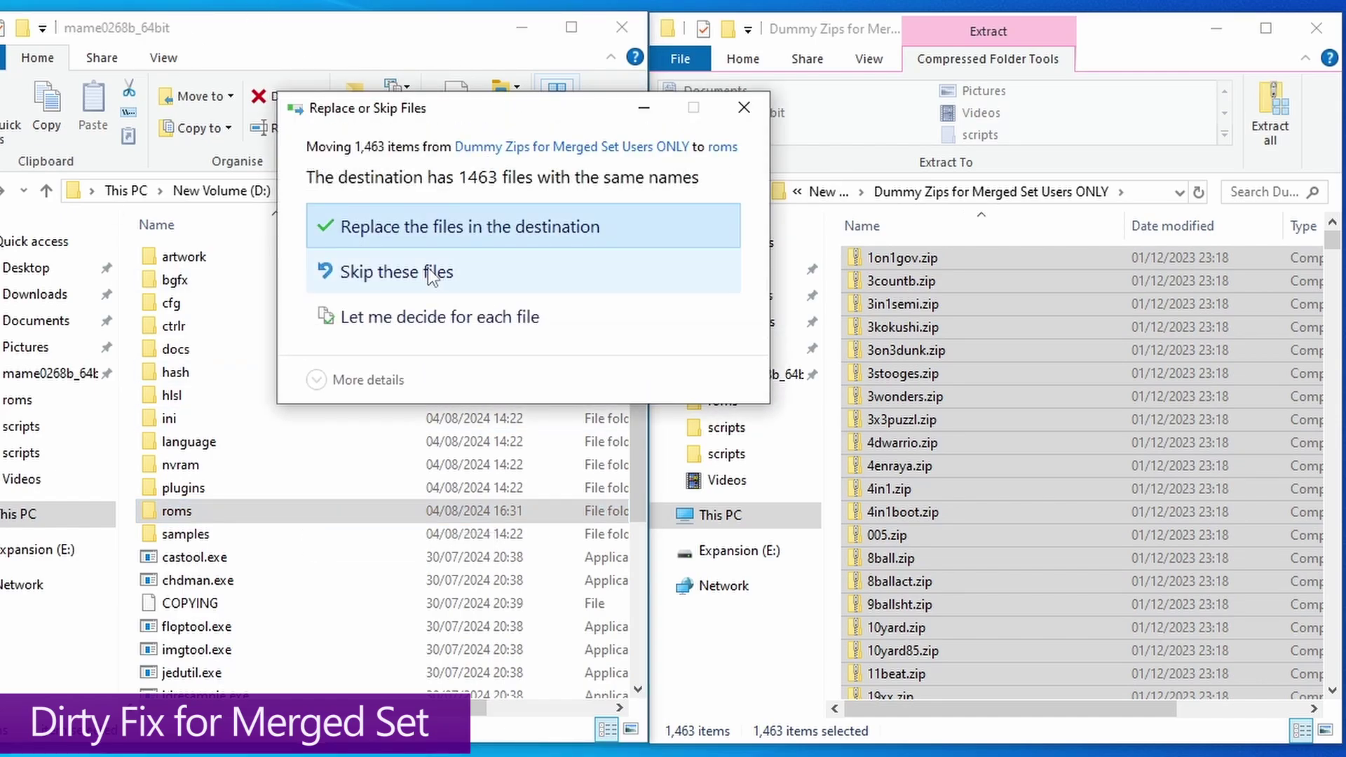
click(381, 282)
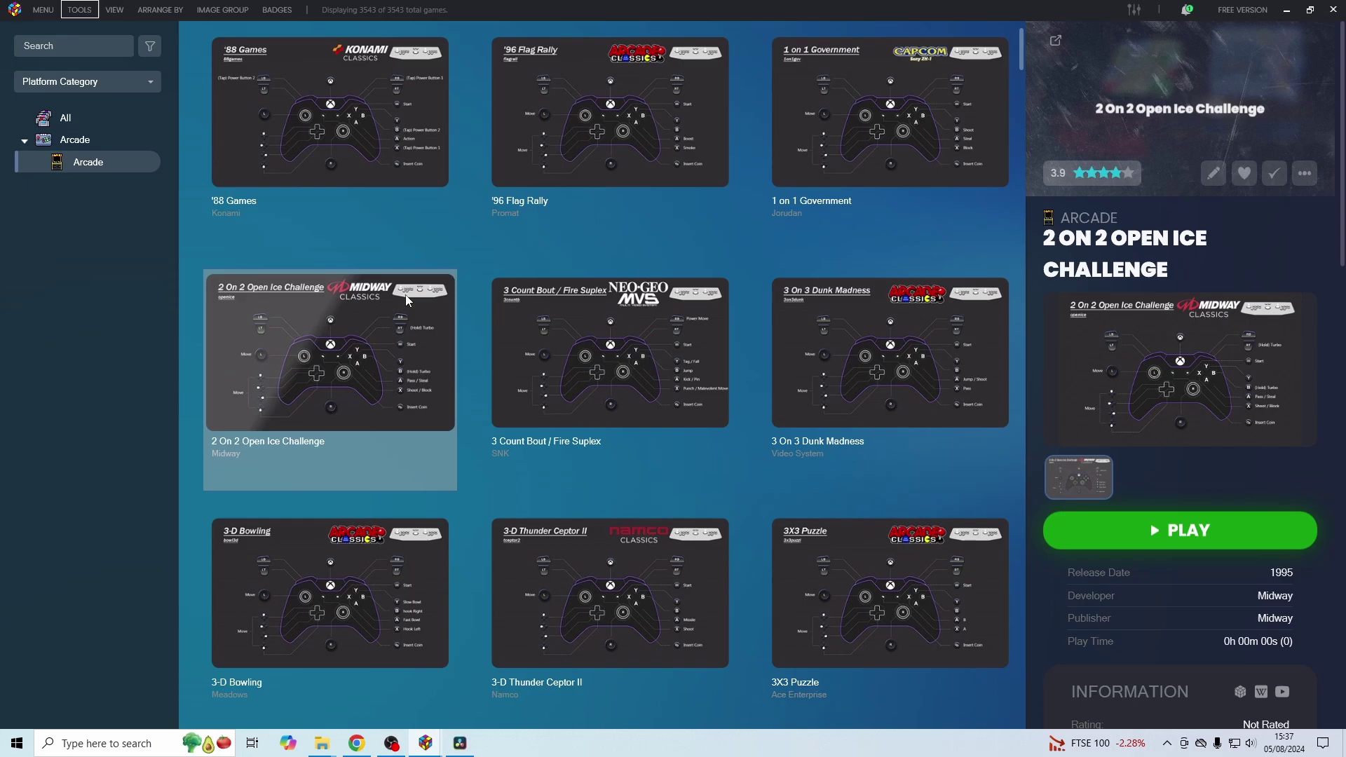
Step: Audit the Arcade platform in LaunchBox and look through the games' application paths and duplicate flags
click(84, 17)
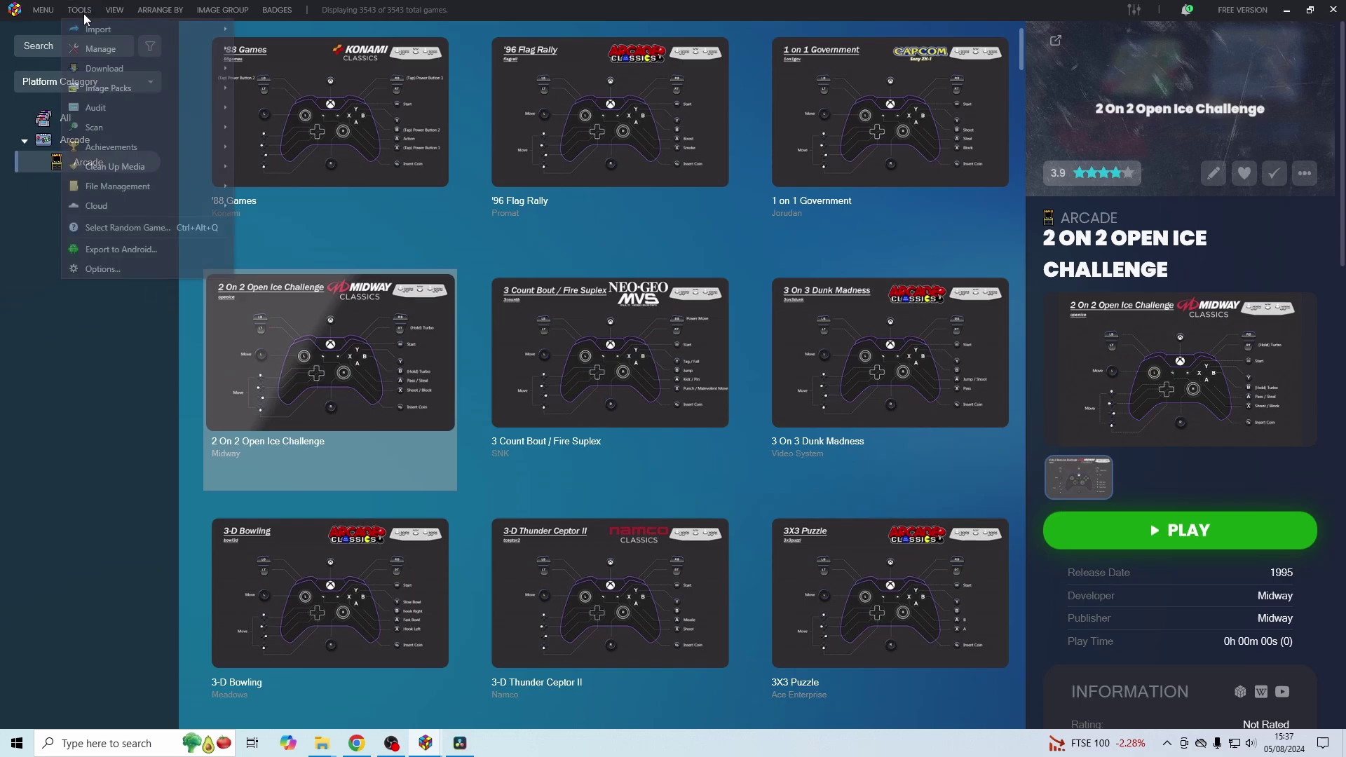
mouse_move(129, 108)
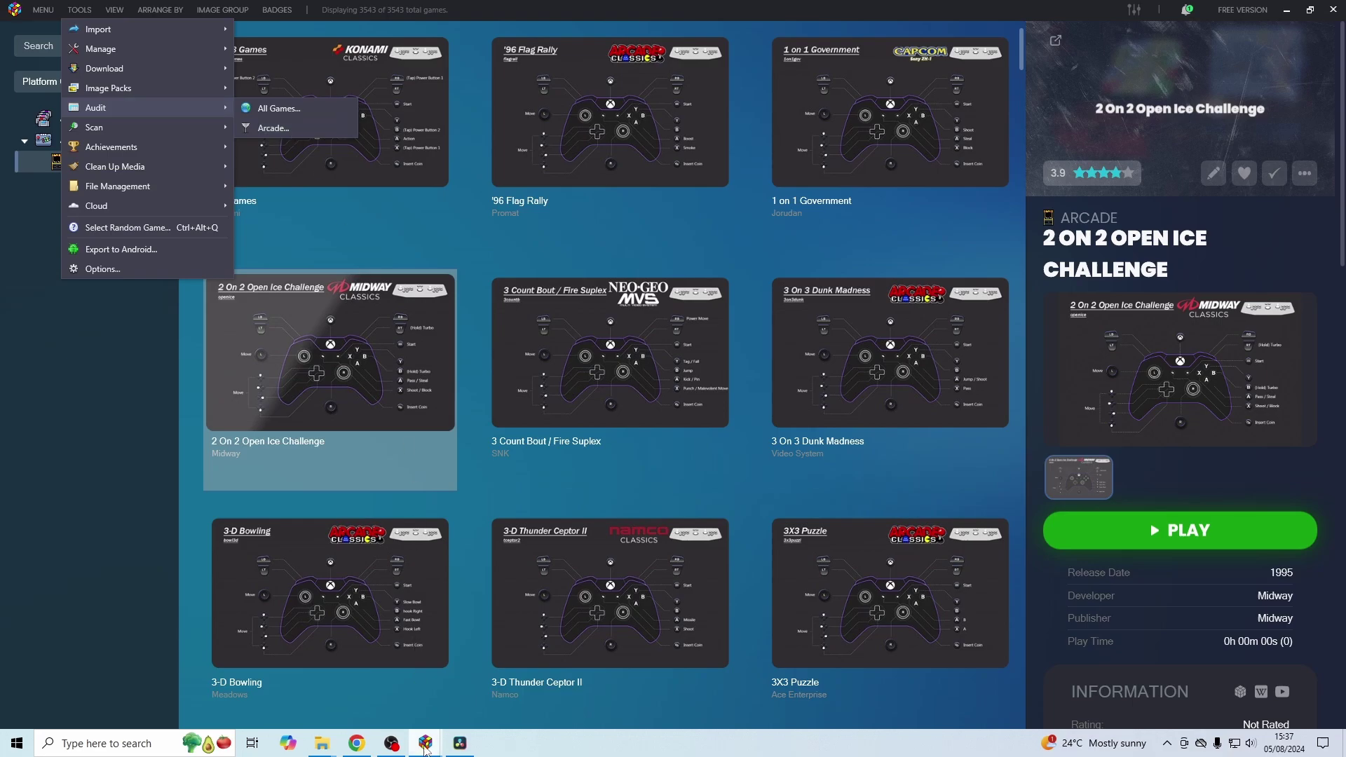
mouse_move(426, 745)
click(486, 669)
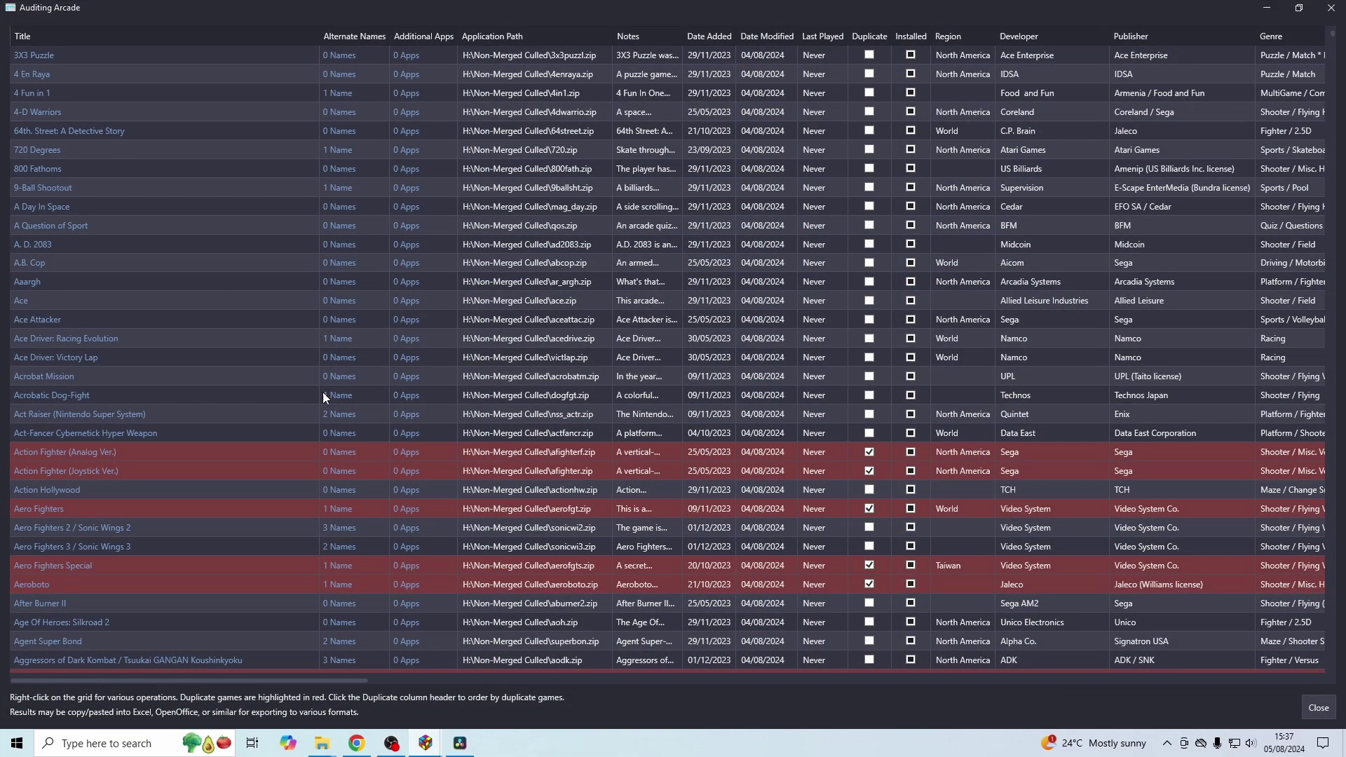
scroll(275, 338, down, 11)
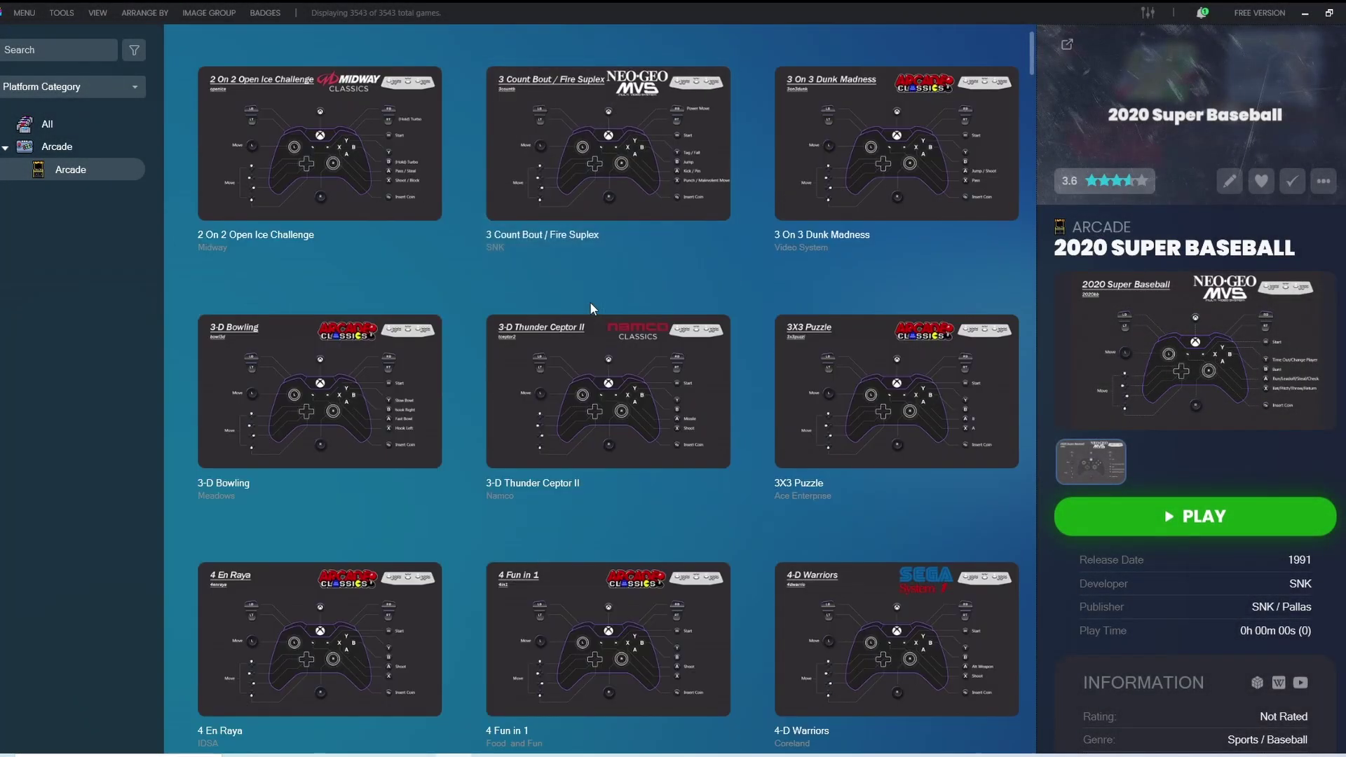
Step: Browse the Arcade games and their controller layout images, and select 2020 Super Baseball
scroll(591, 302, down, 10)
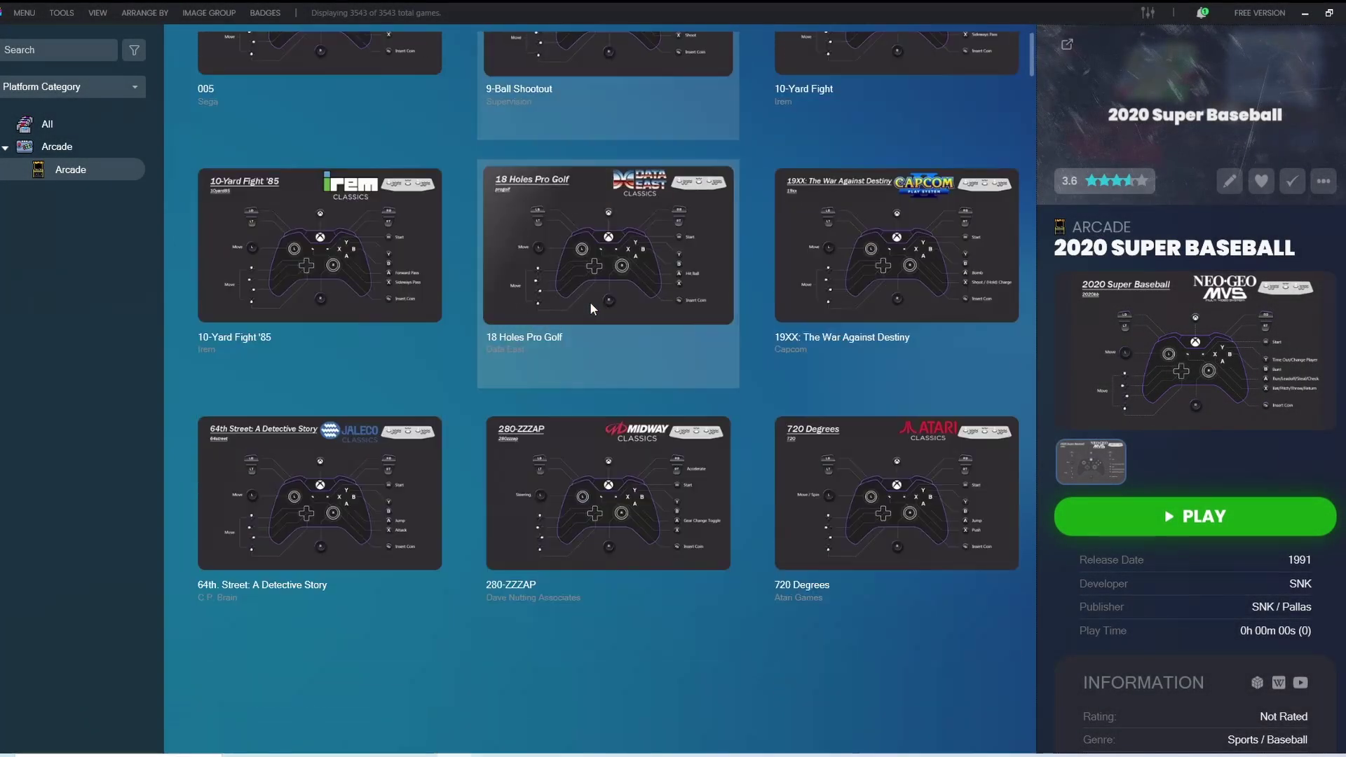
scroll(590, 301, down, 11)
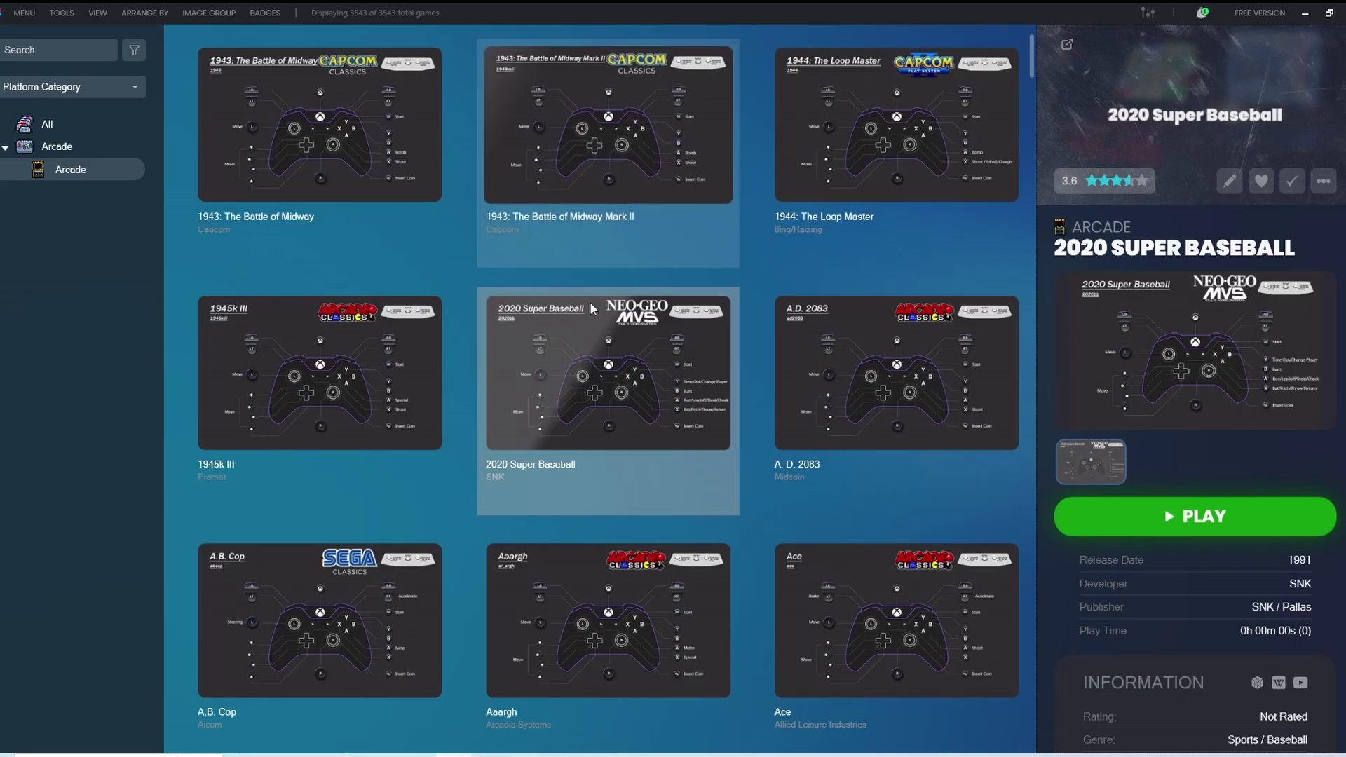
scroll(590, 301, down, 7)
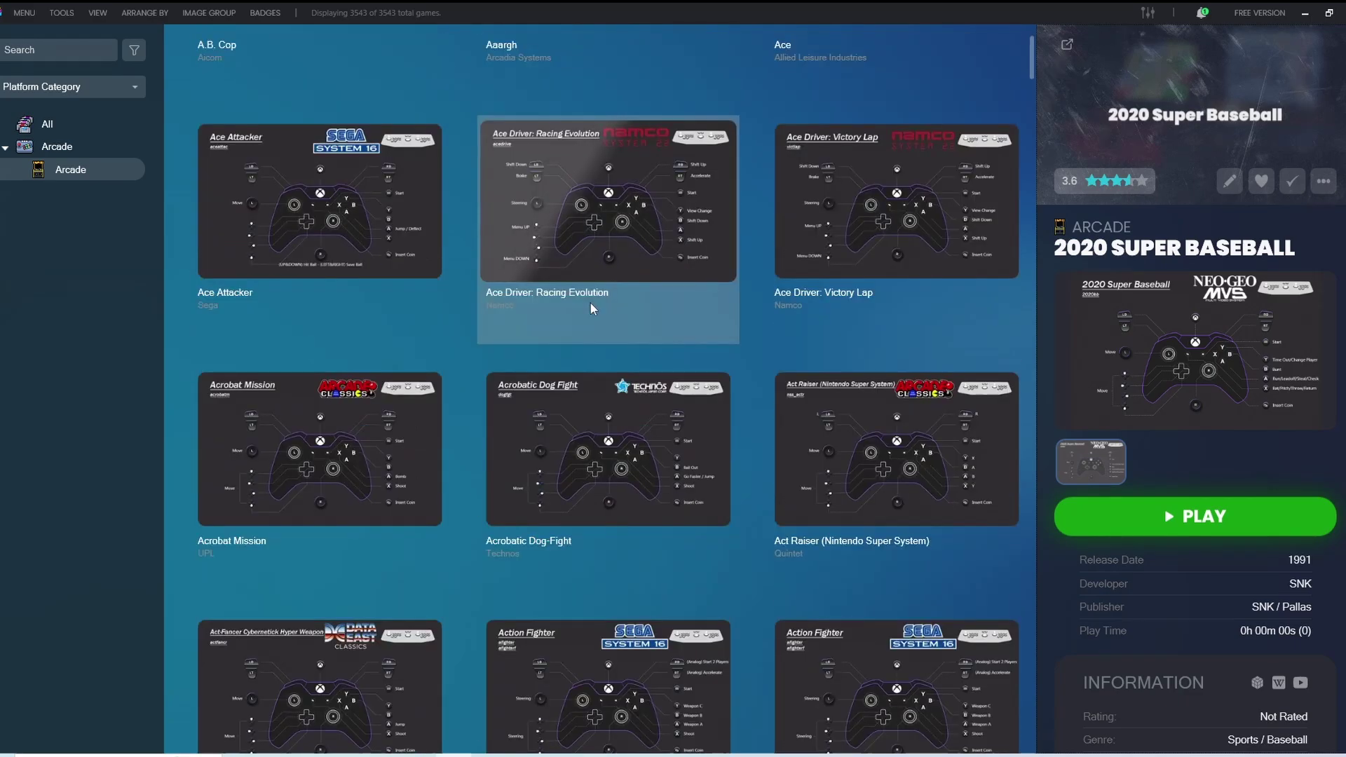
scroll(590, 302, down, 3)
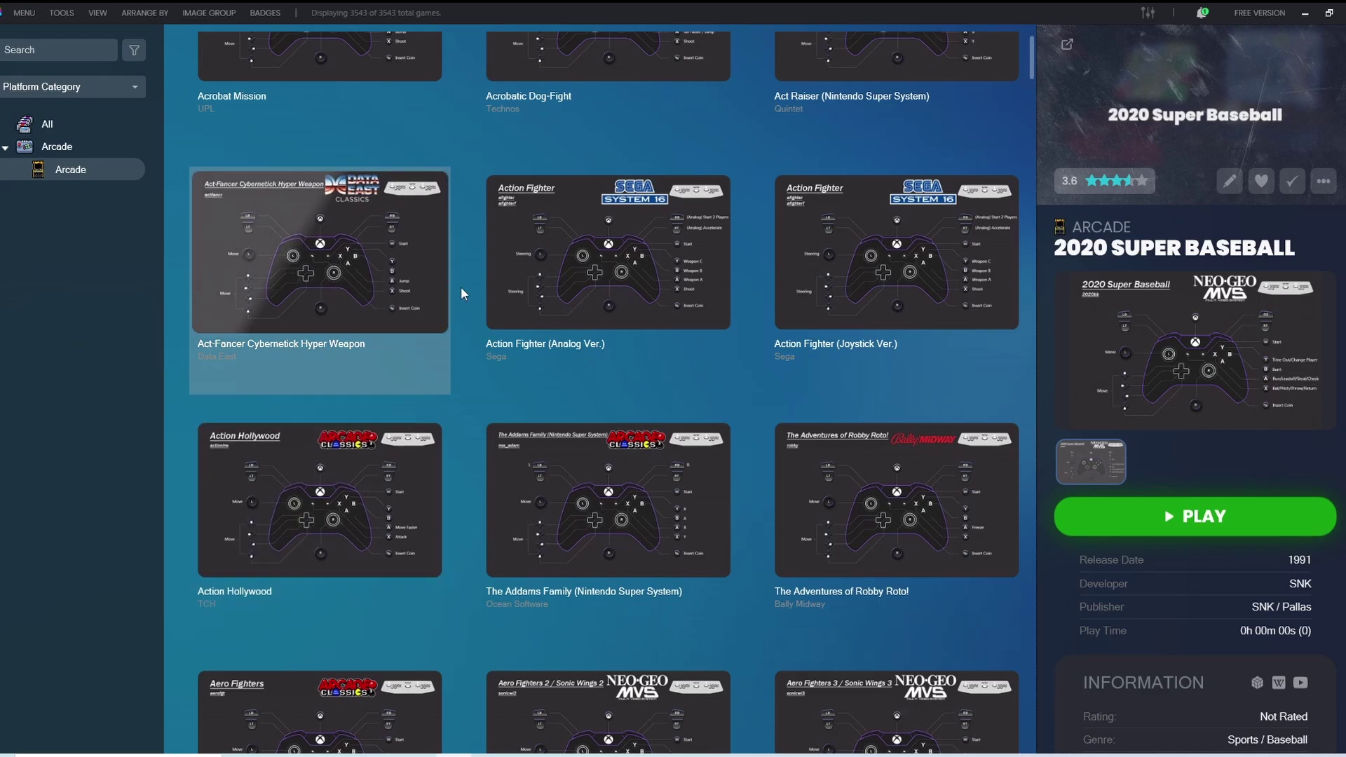
scroll(613, 447, down, 7)
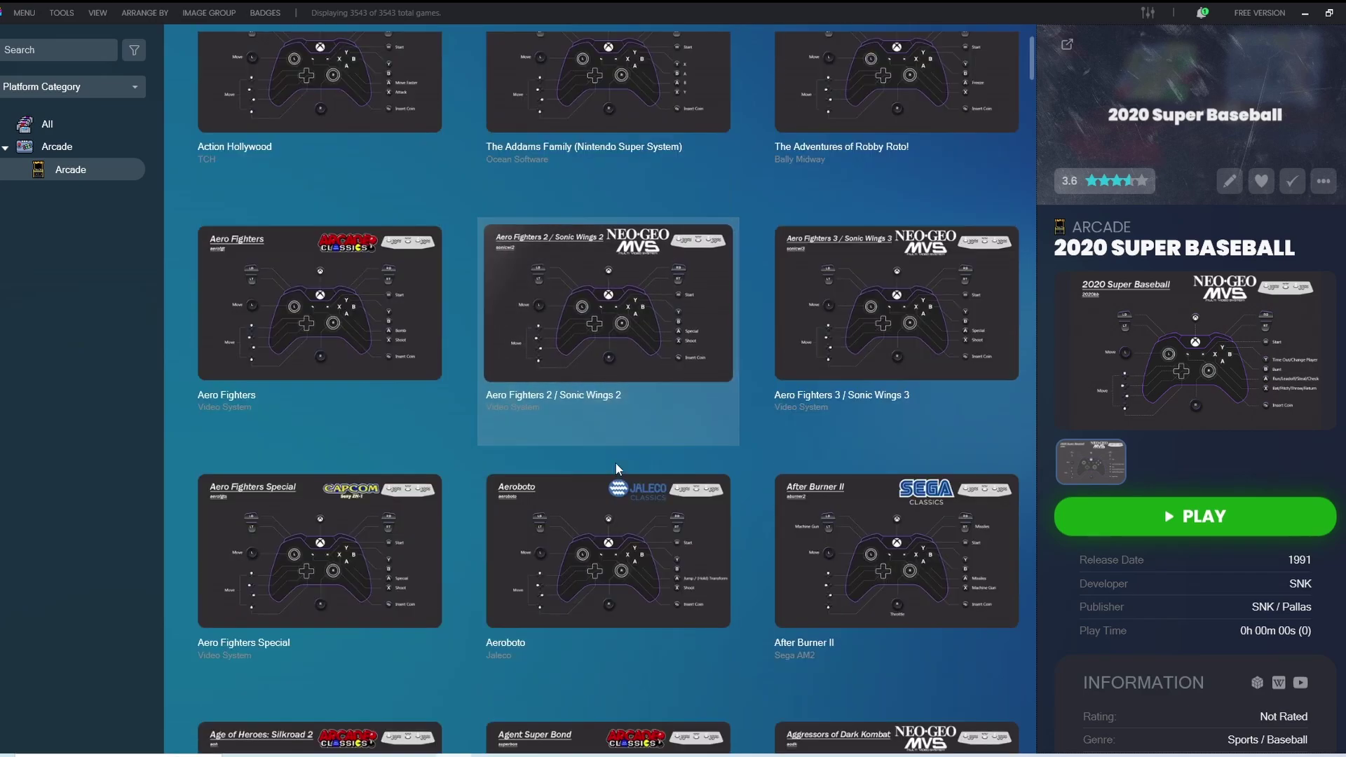
scroll(615, 463, down, 8)
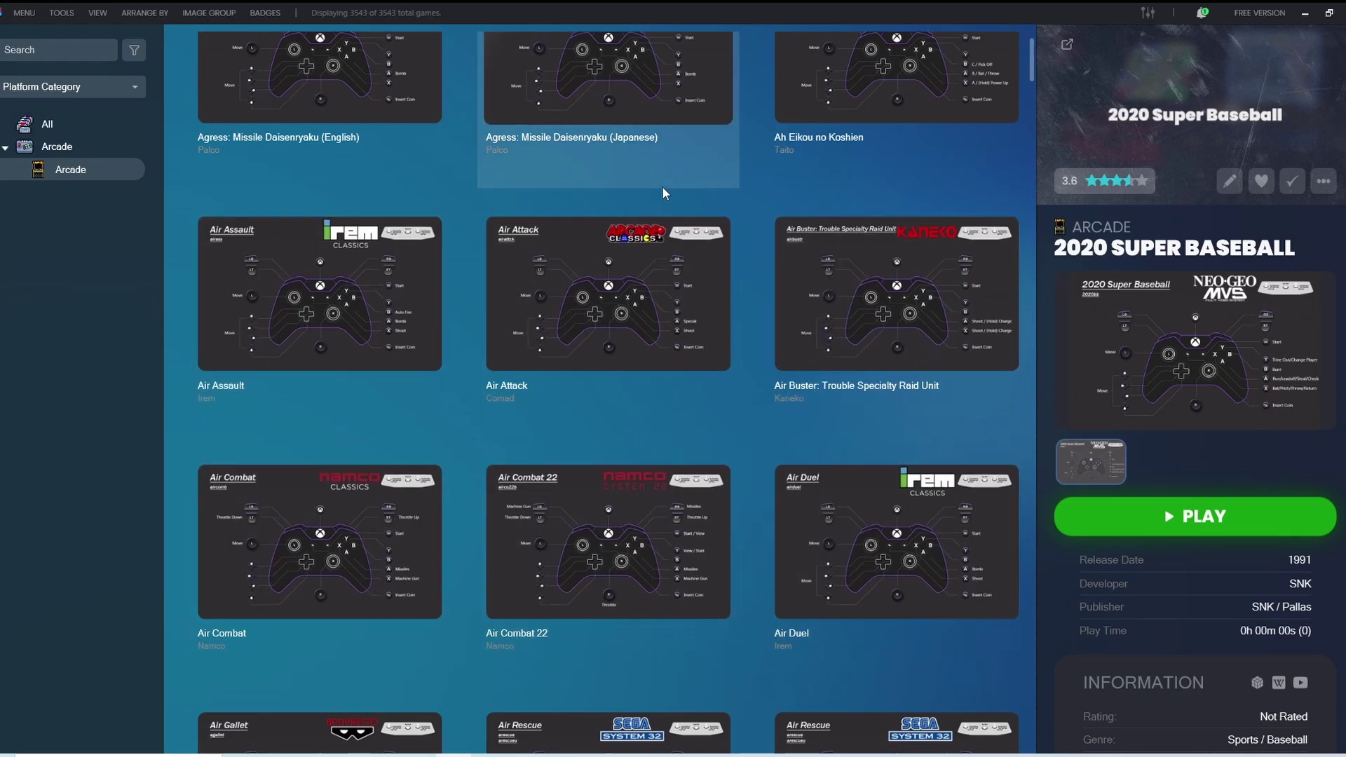
scroll(657, 211, up, 10)
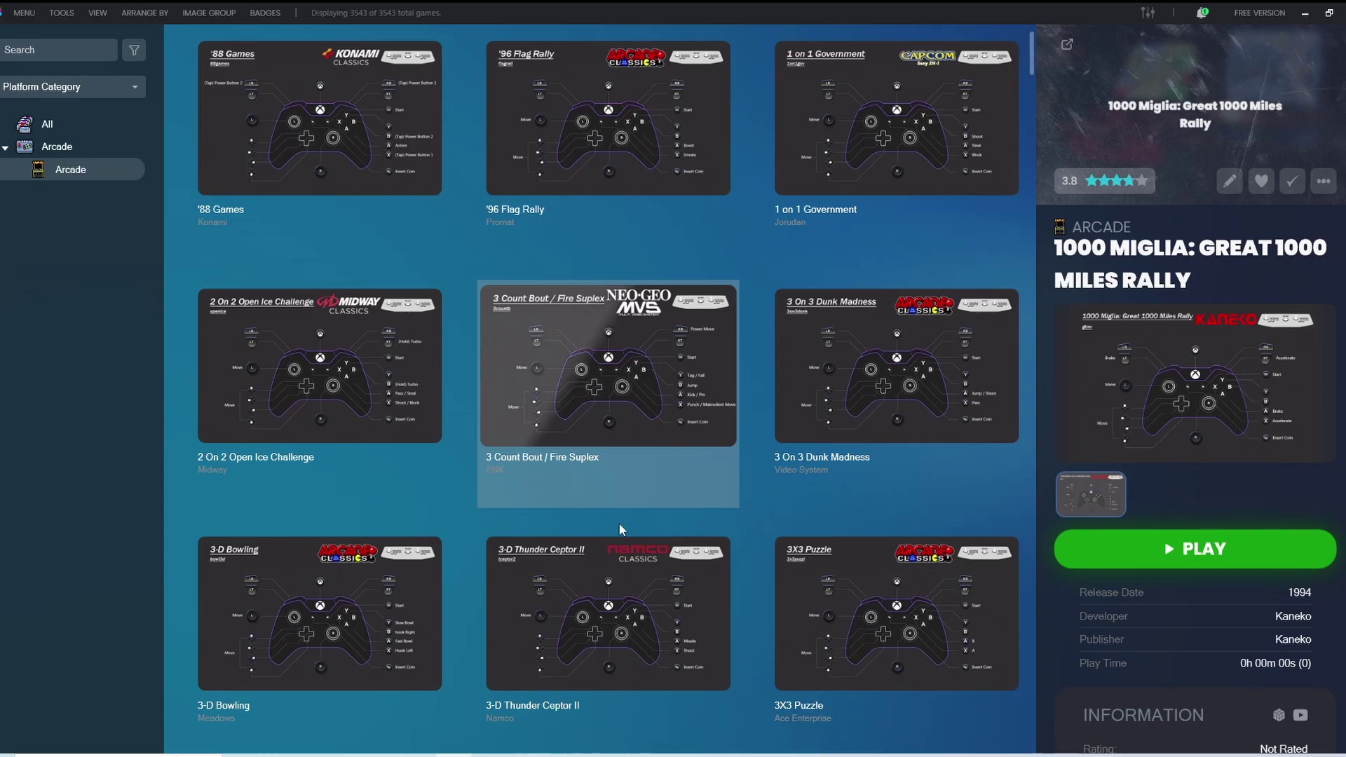
scroll(617, 560, down, 6)
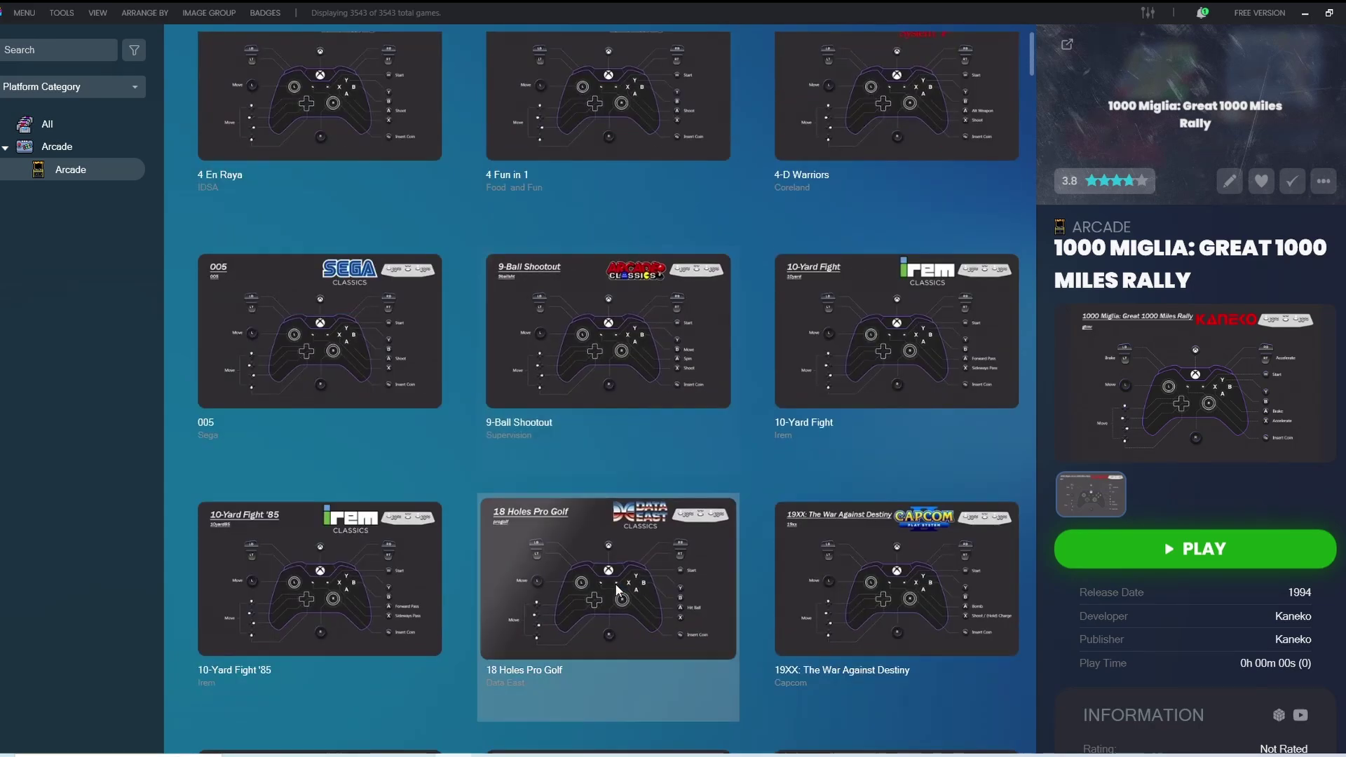
scroll(617, 589, down, 7)
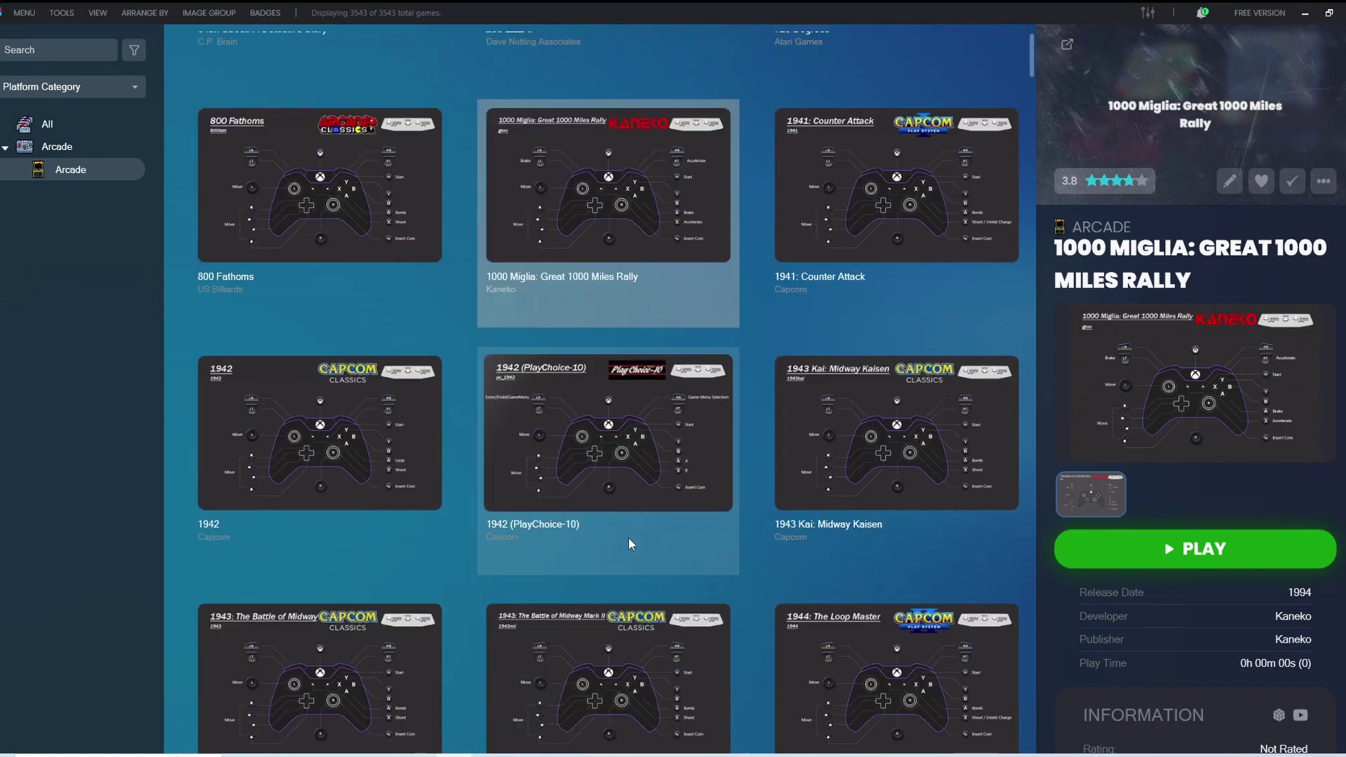
scroll(631, 544, down, 4)
click(629, 534)
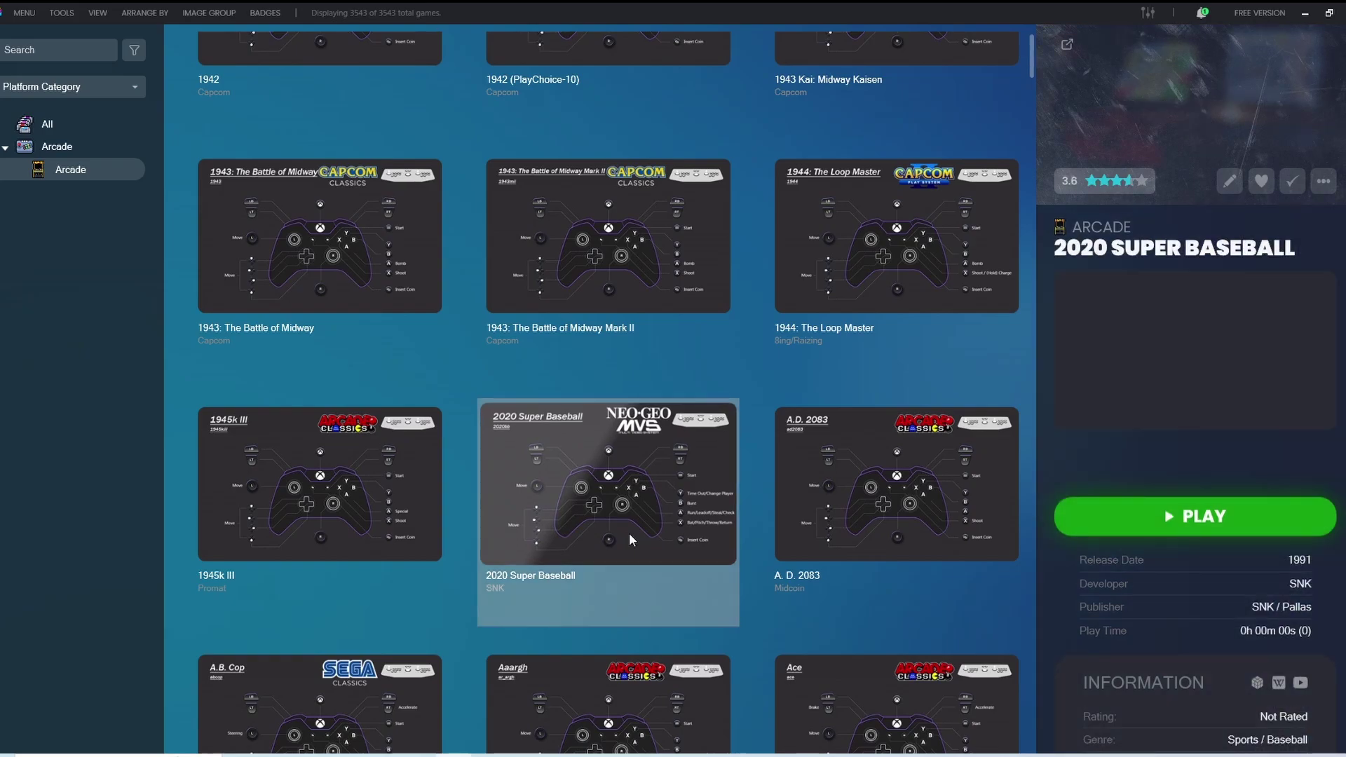